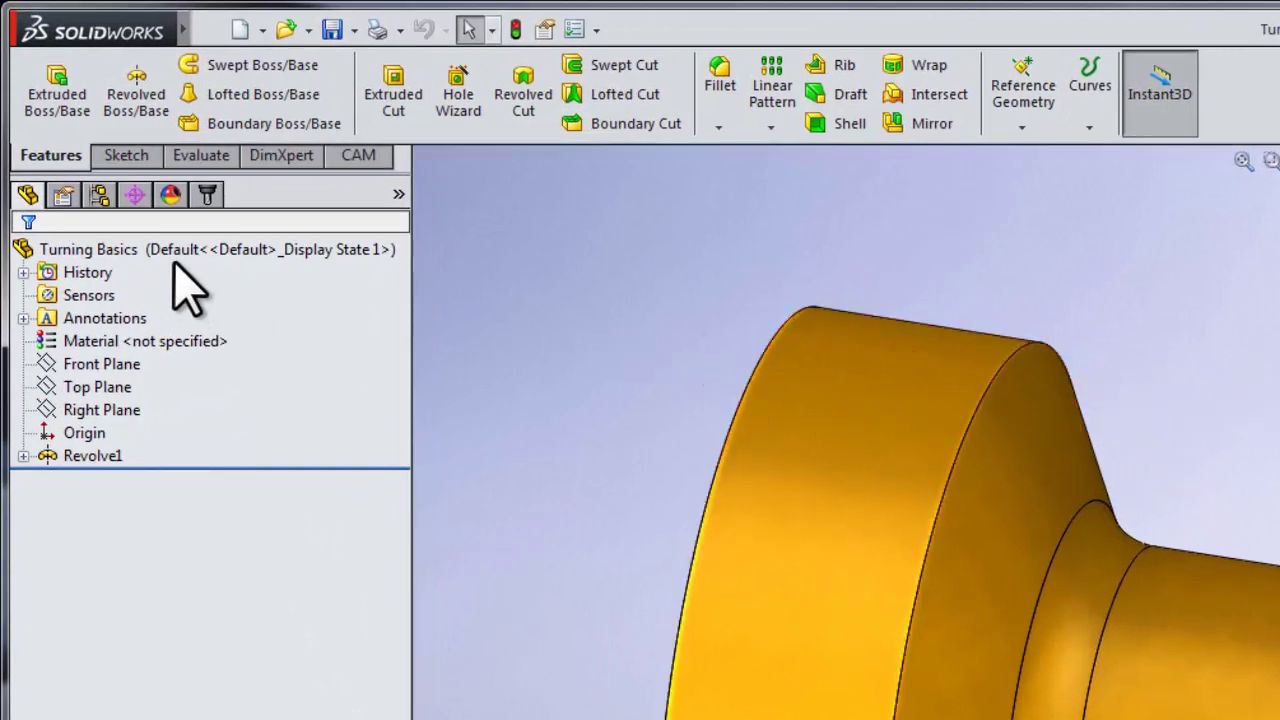
# Switch the Turning Basics part from the feature tree to the HSMWorks CAM operations tree.
pyautogui.click(168, 252)
pyautogui.click(27, 195)
pyautogui.click(210, 194)
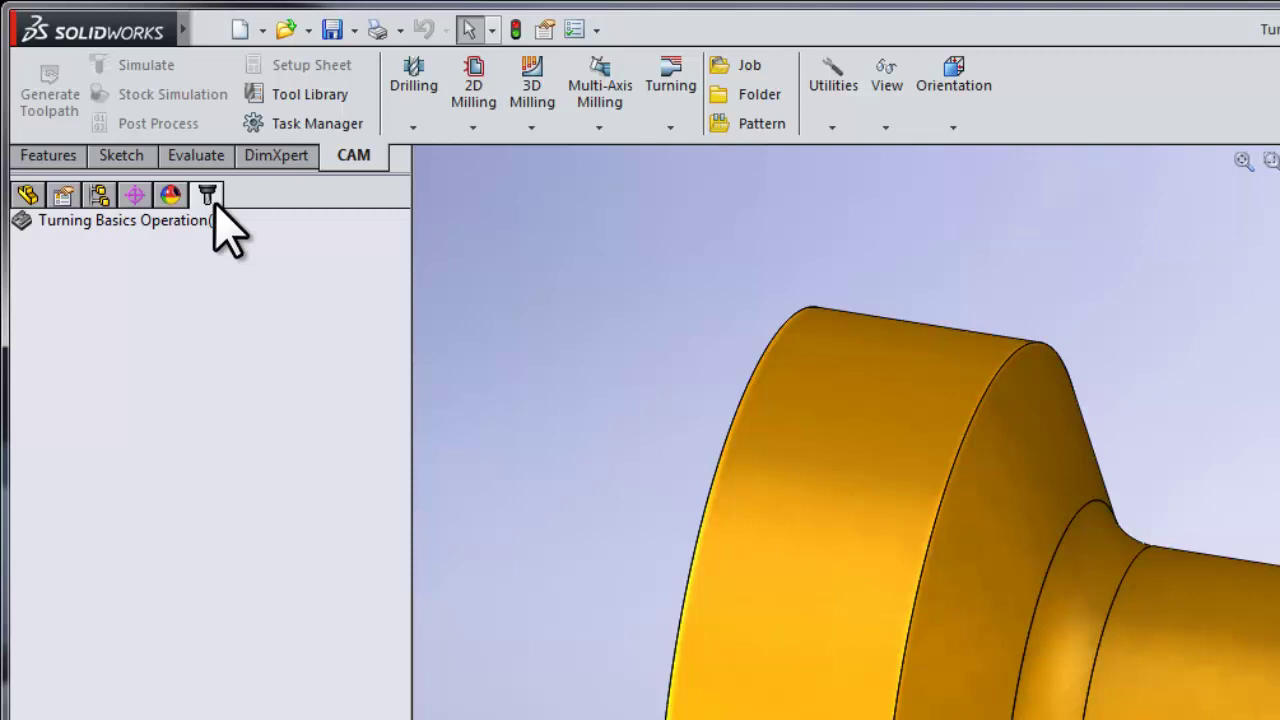
# Create a new Turning Face1 facing operation from the Turning operations list.
pyautogui.click(671, 128)
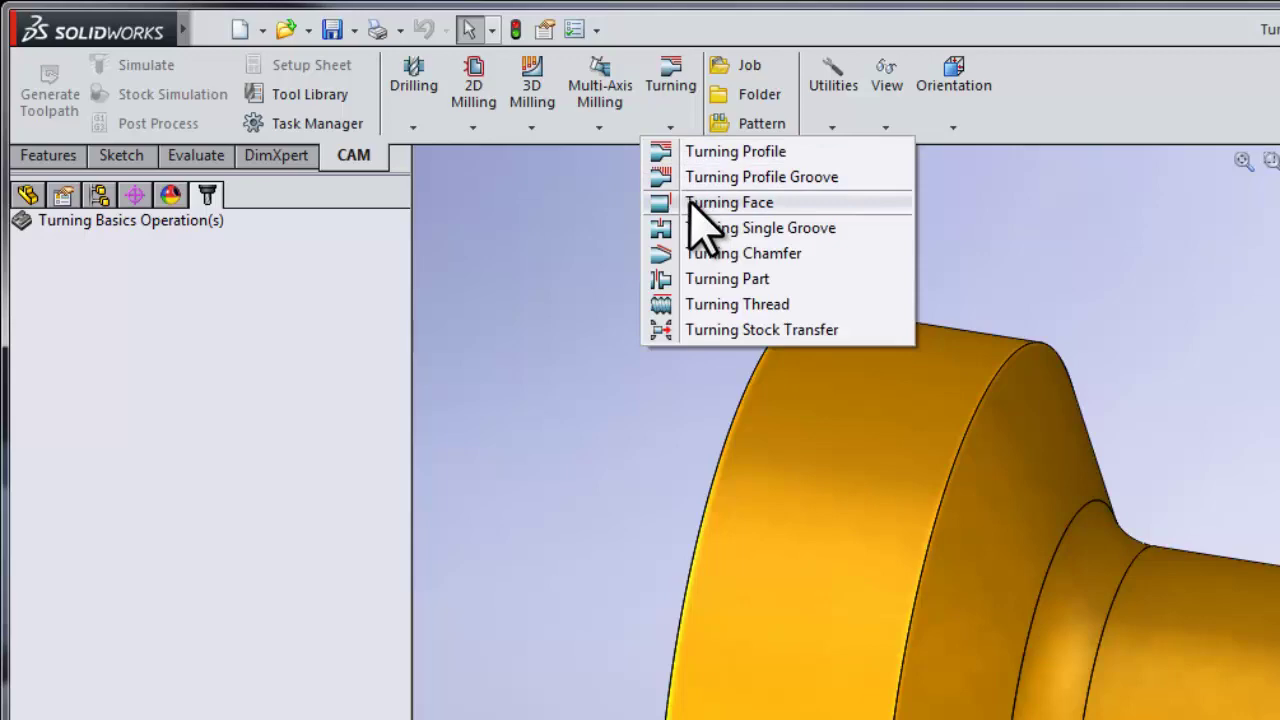
pyautogui.click(690, 203)
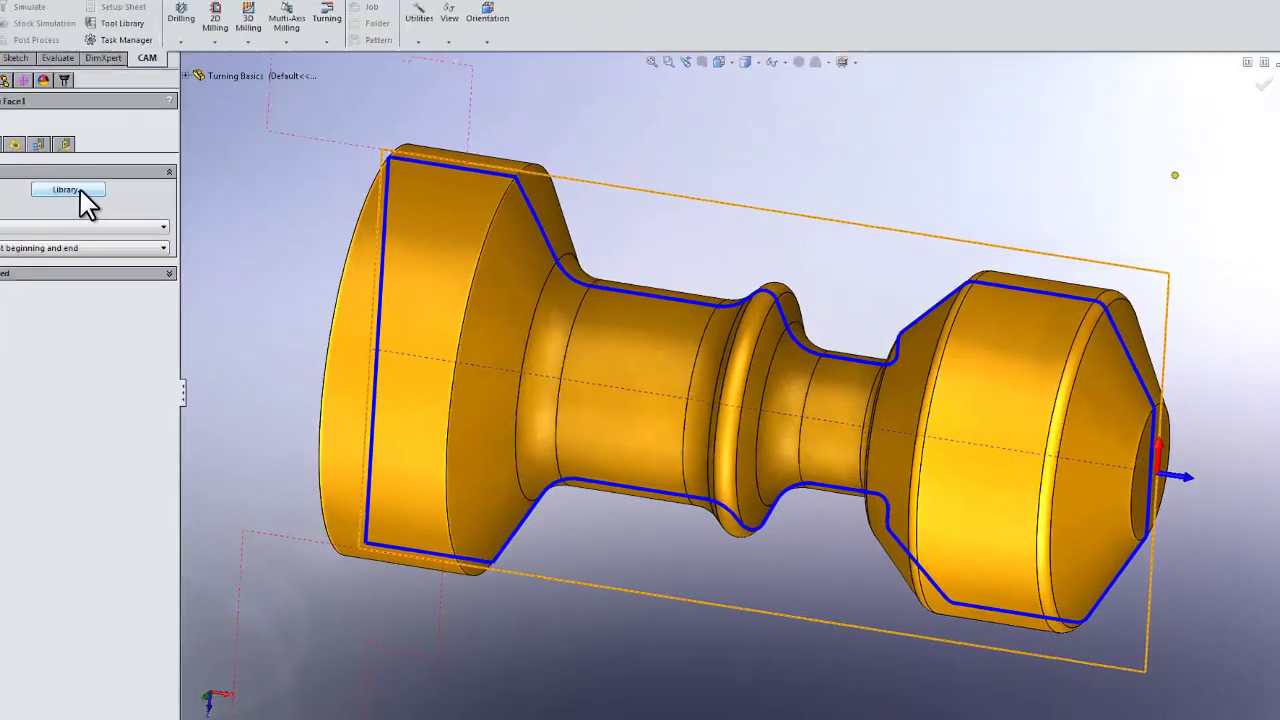
# Create CNMT turning tool #1 with 1/2in insert size and 1/64in corner radius for Turning Face1.
pyautogui.click(110, 203)
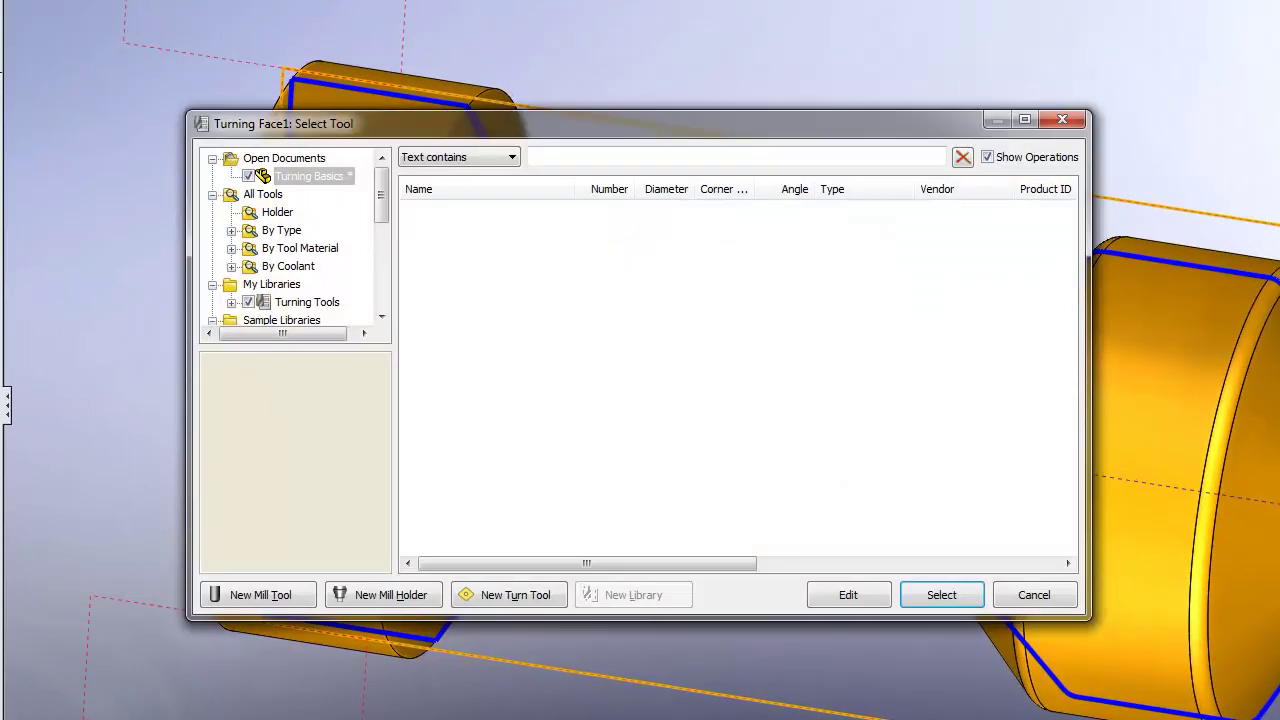
pyautogui.click(510, 594)
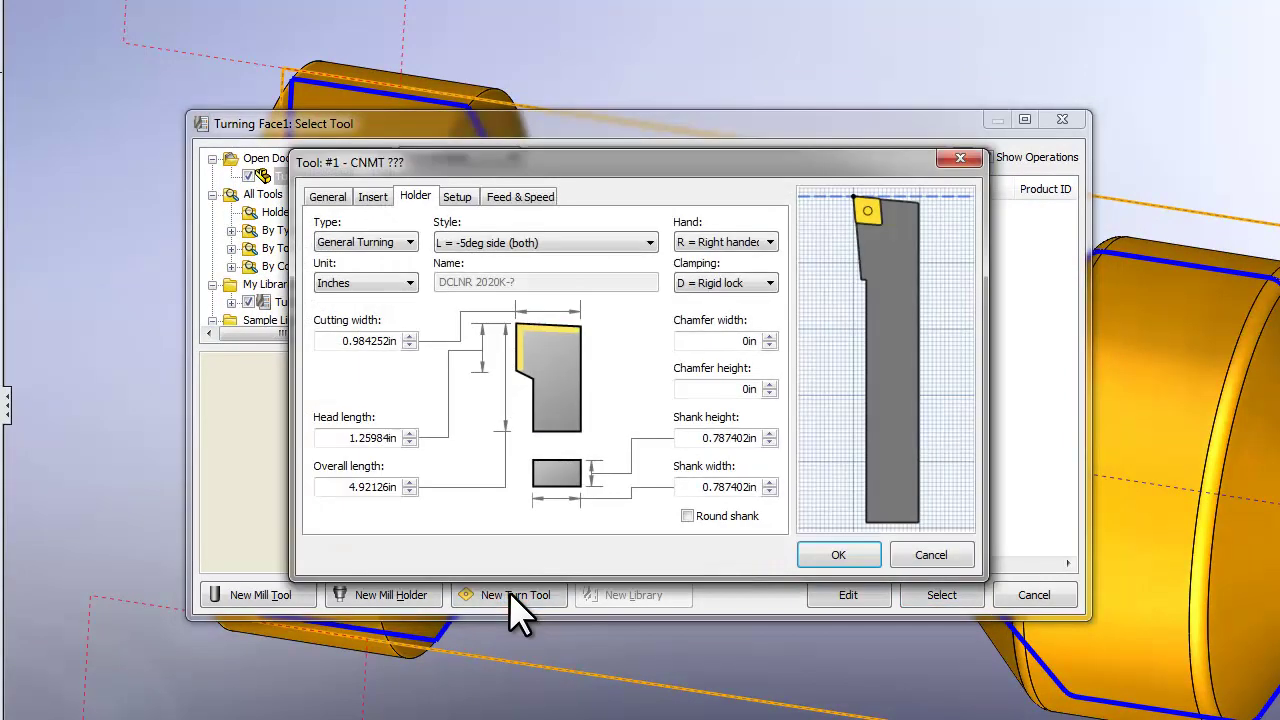
pyautogui.click(373, 197)
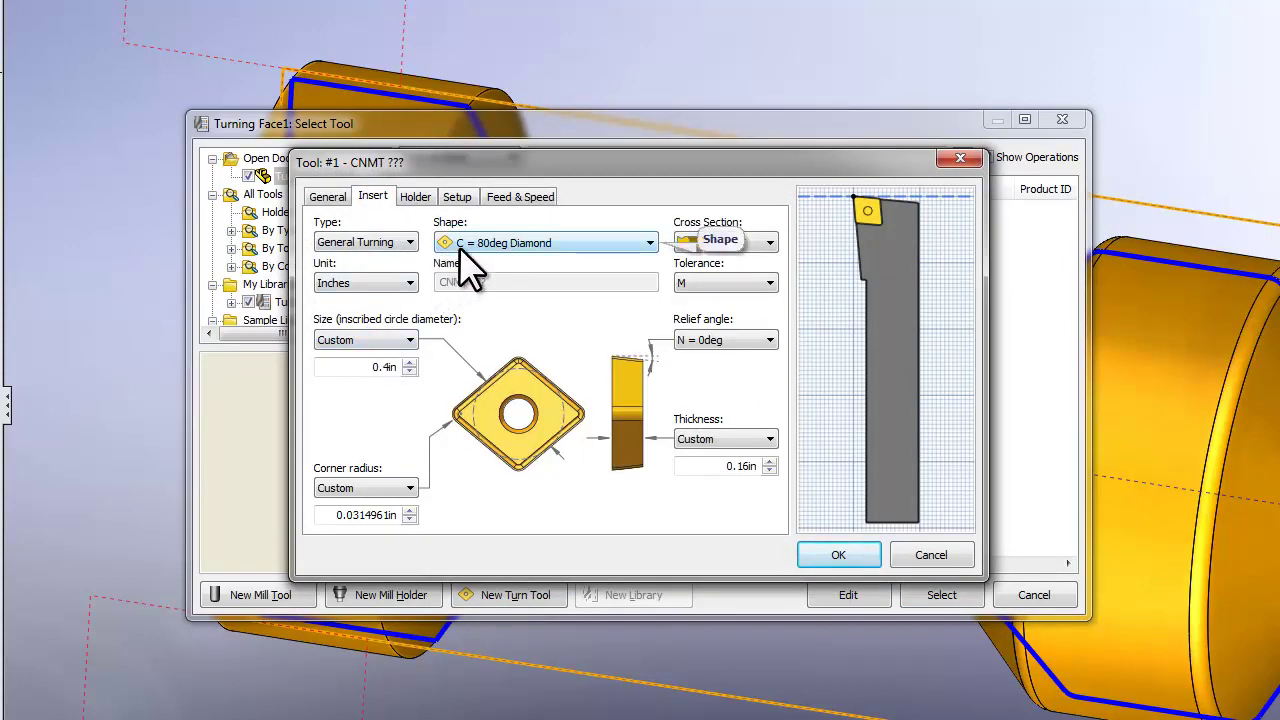
pyautogui.click(398, 340)
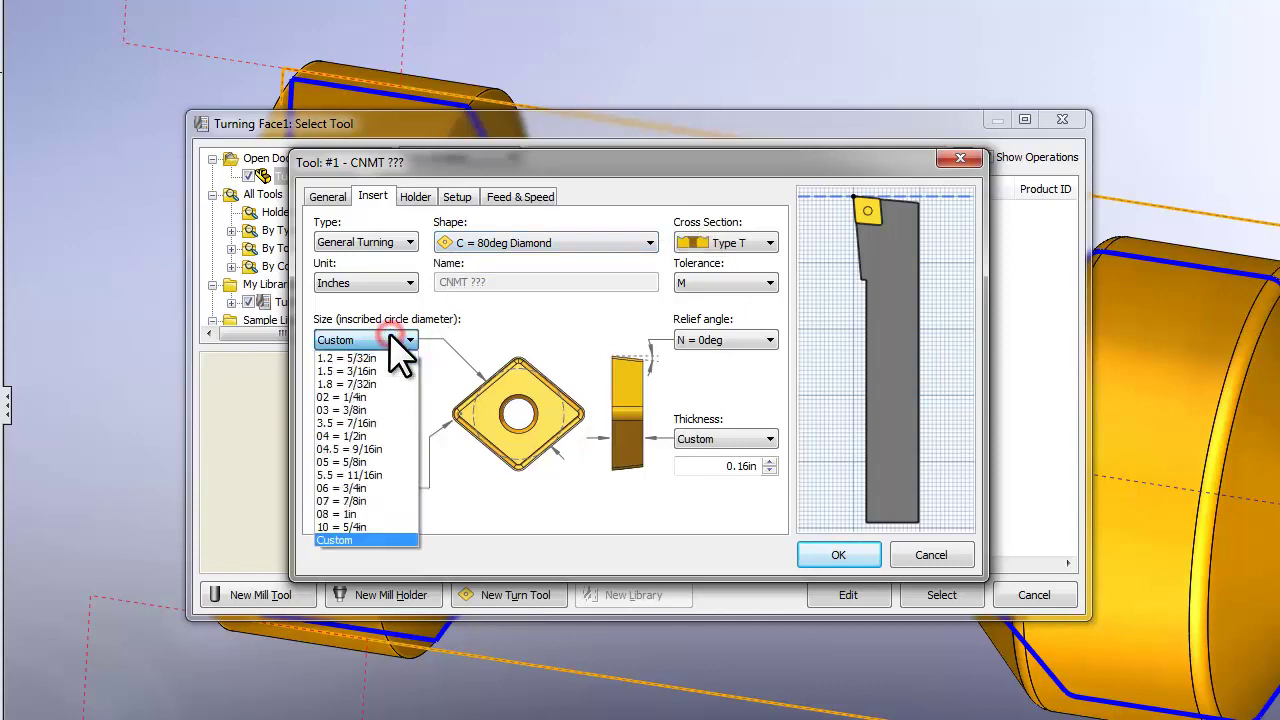
pyautogui.click(366, 436)
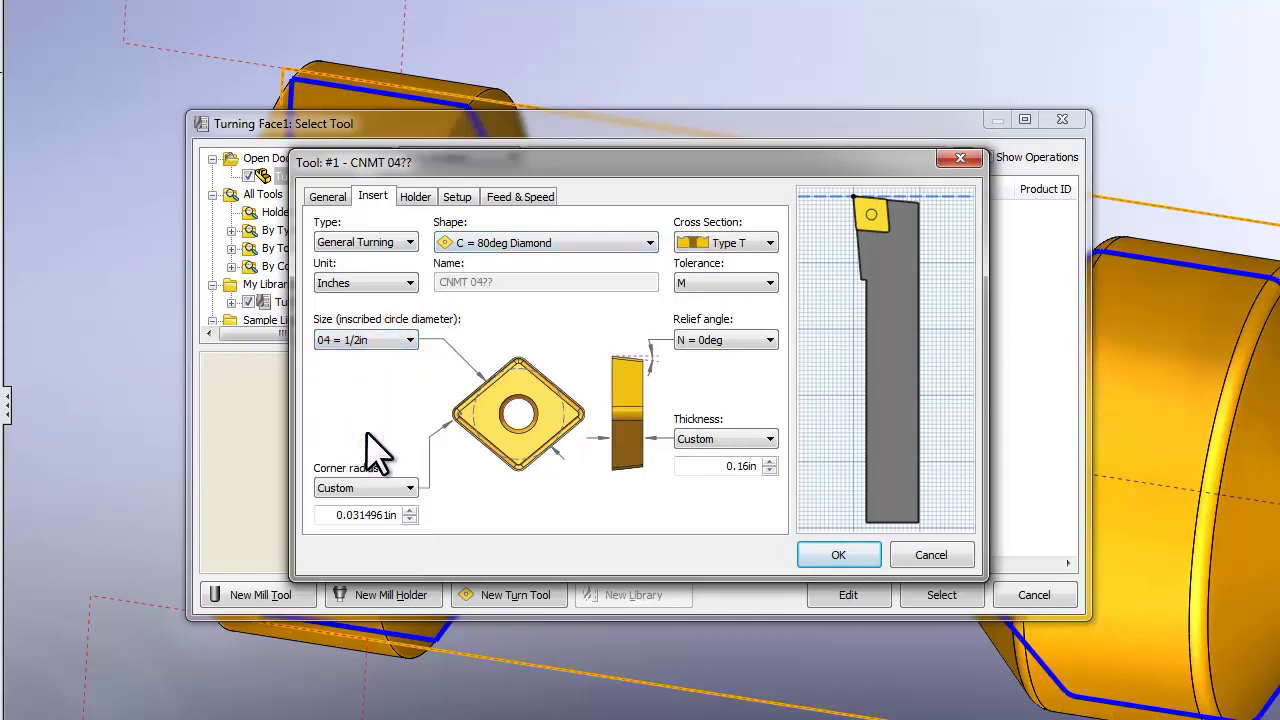
pyautogui.click(409, 488)
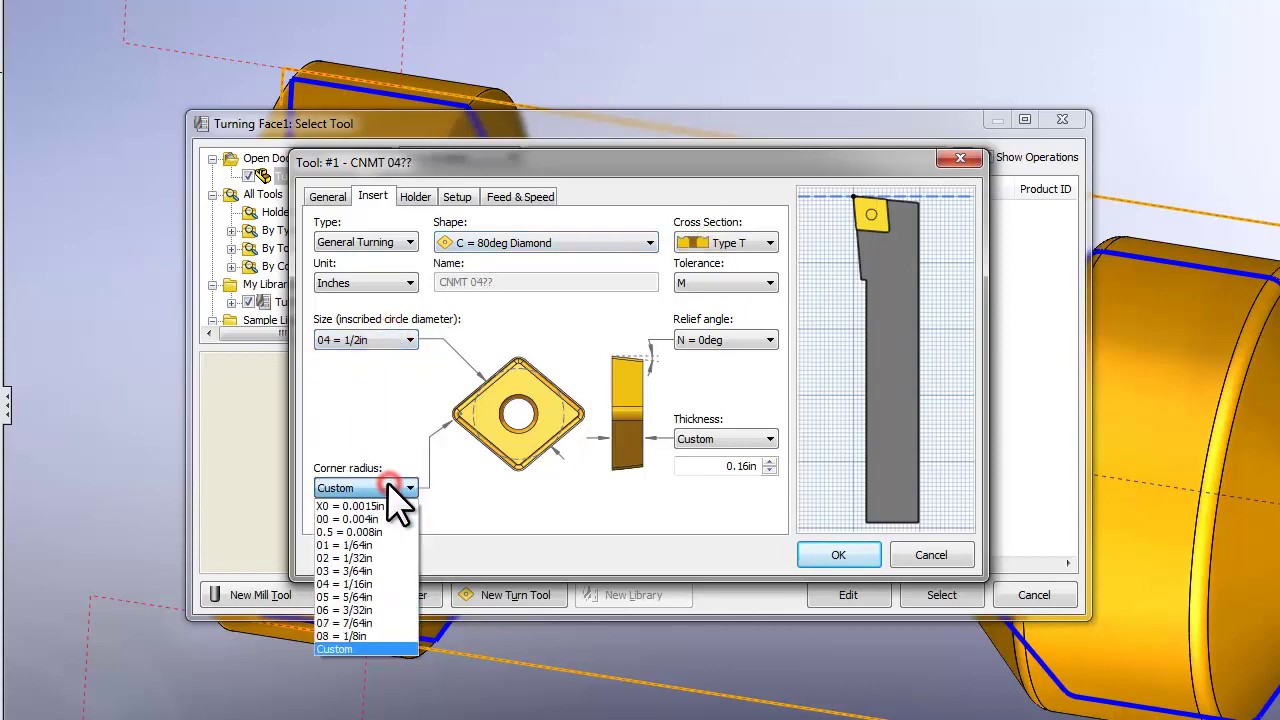
pyautogui.click(375, 545)
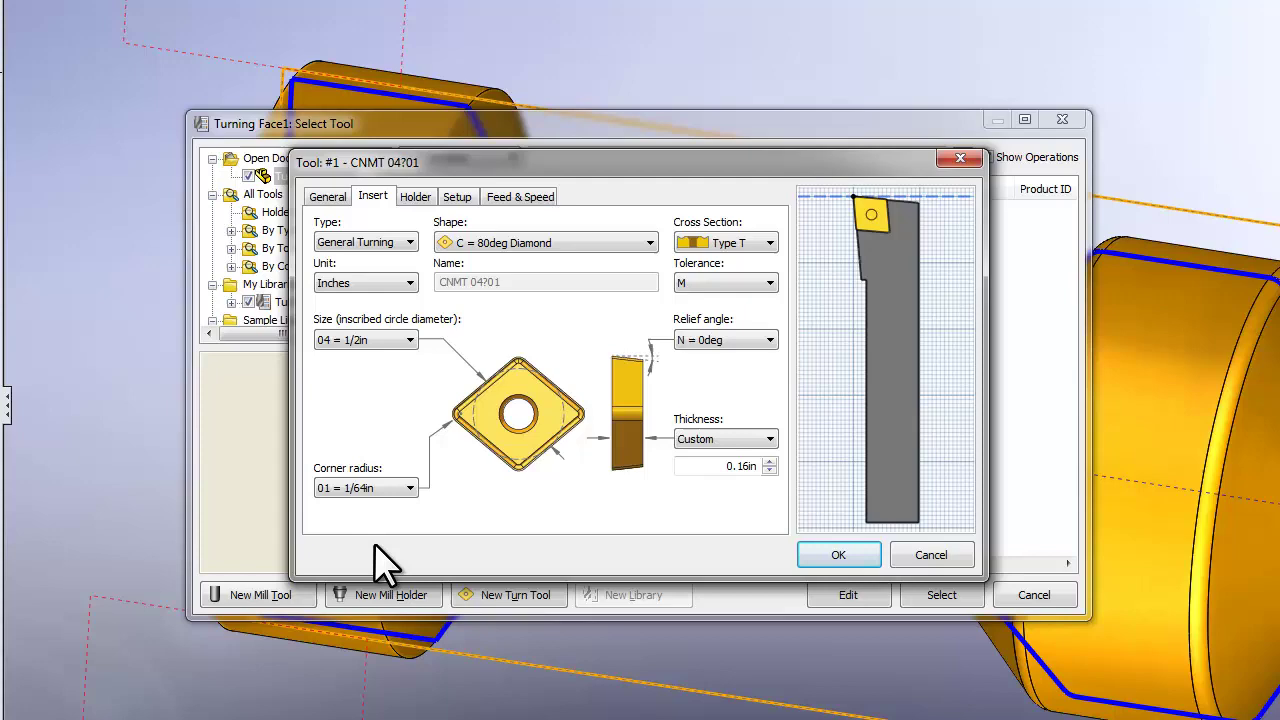
pyautogui.click(825, 555)
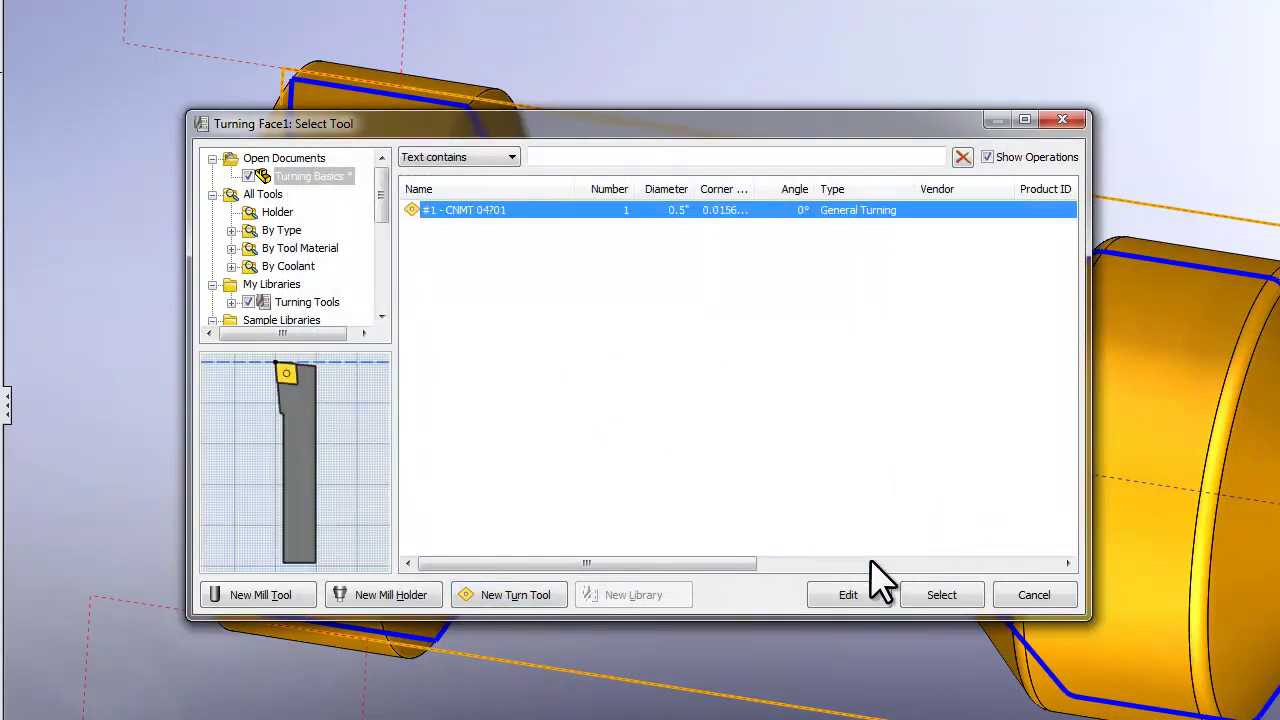
pyautogui.click(945, 597)
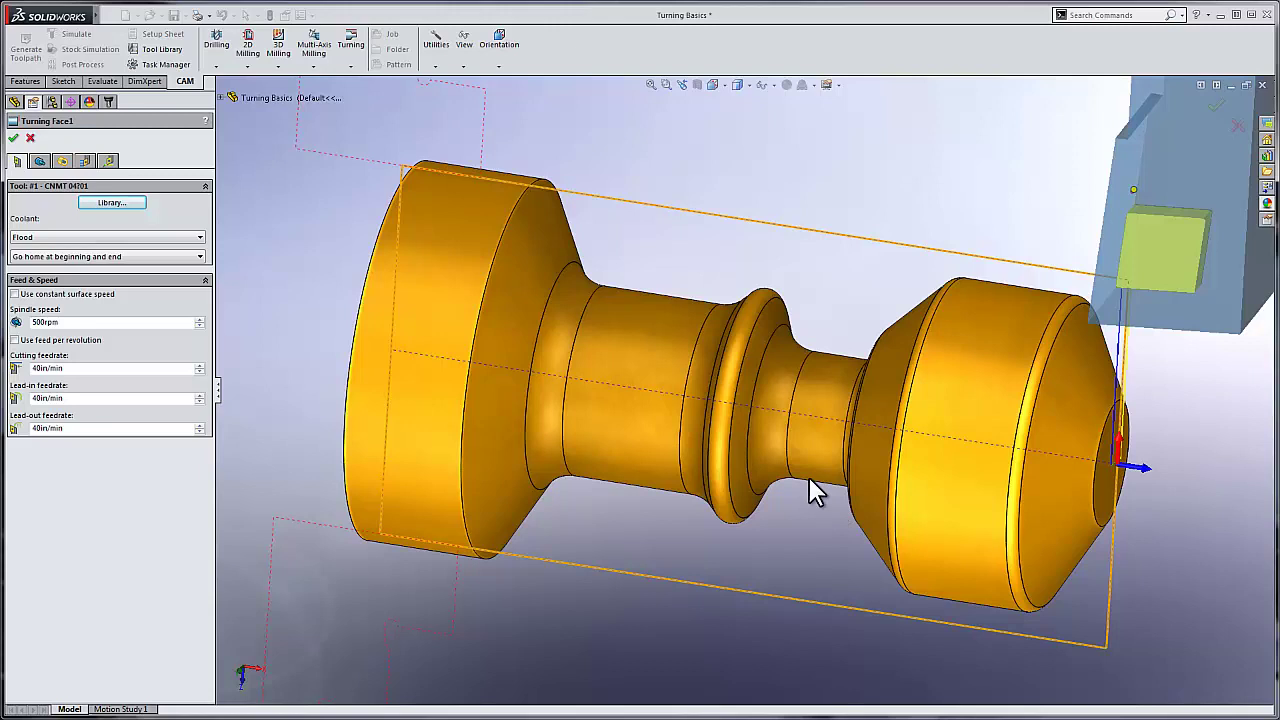
# Accept Turning Face1 with the CNMT tool so it is listed under Job.
pyautogui.rightClick(701, 181)
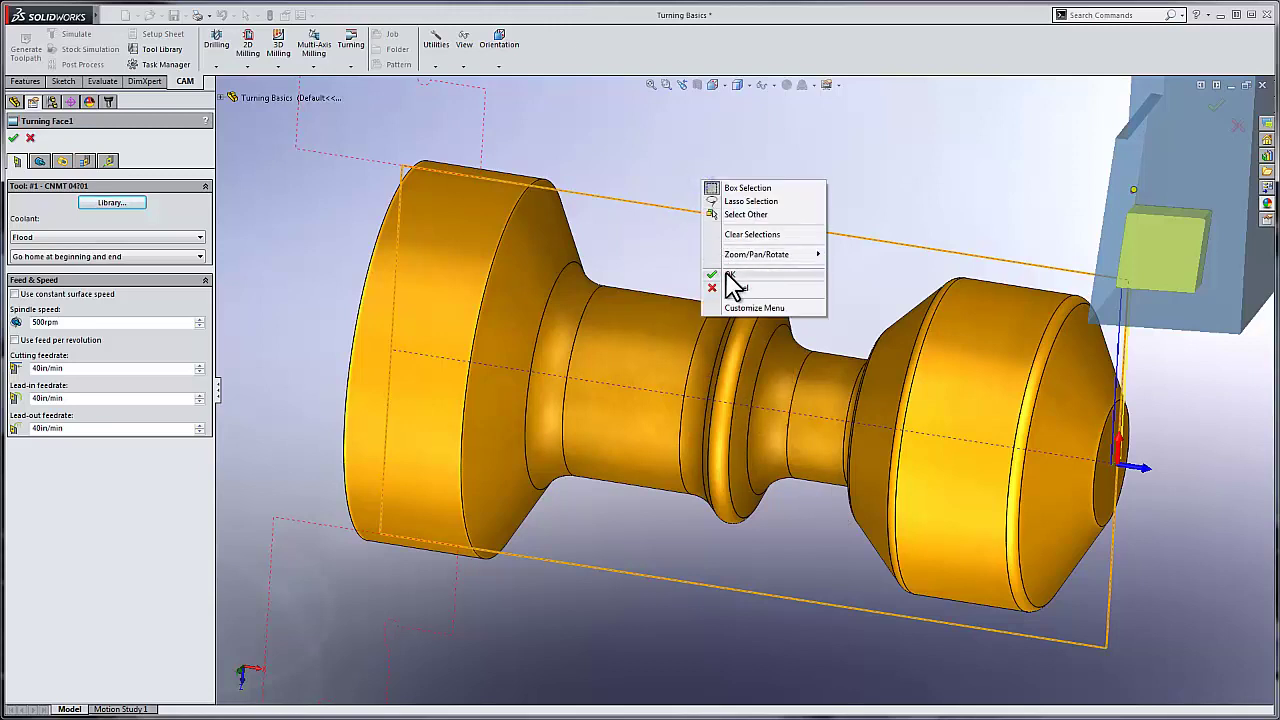
pyautogui.click(729, 273)
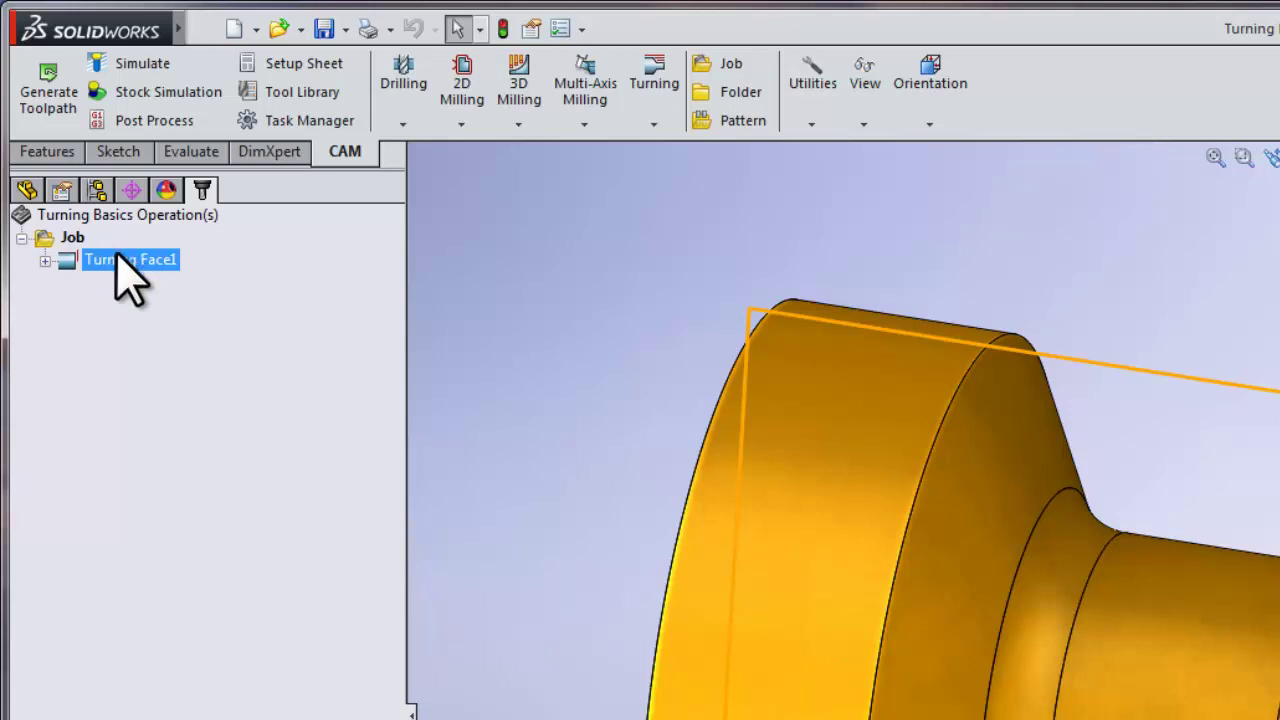
# Open the Job's Edit settings showing the Revolve1 model and Cylindrical stock.
pyautogui.click(74, 238)
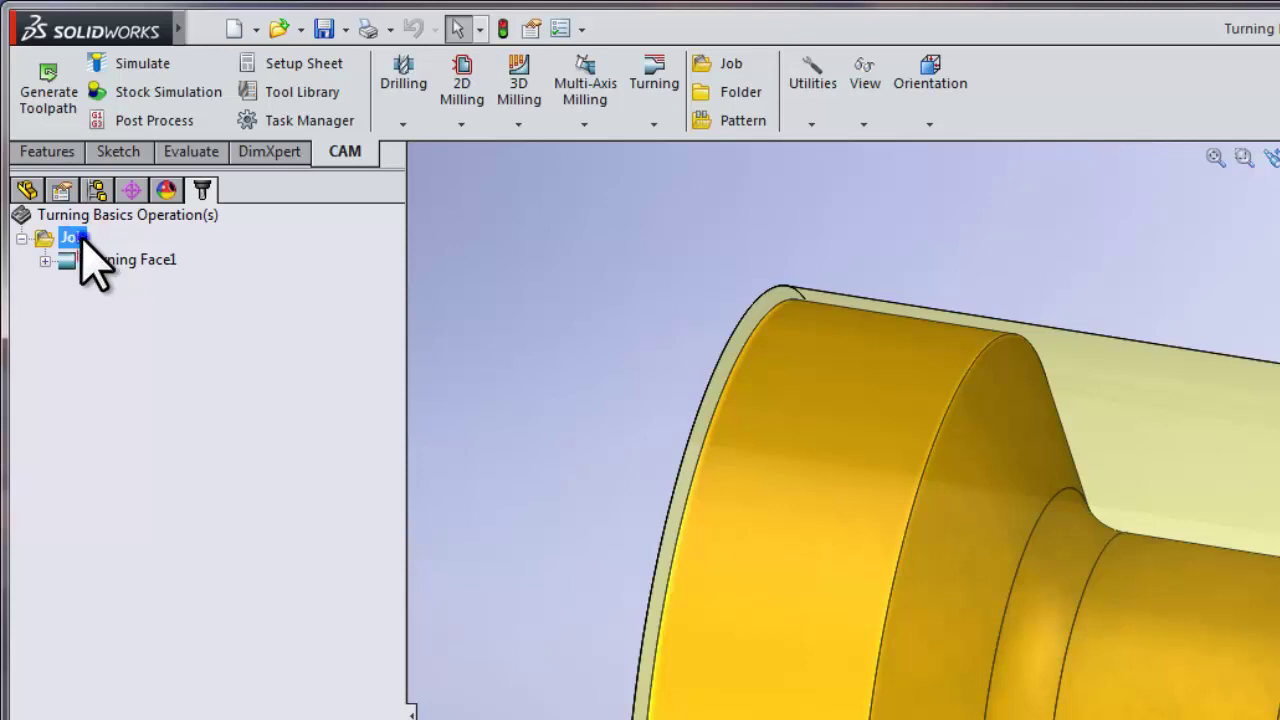
pyautogui.rightClick(78, 238)
pyautogui.click(110, 250)
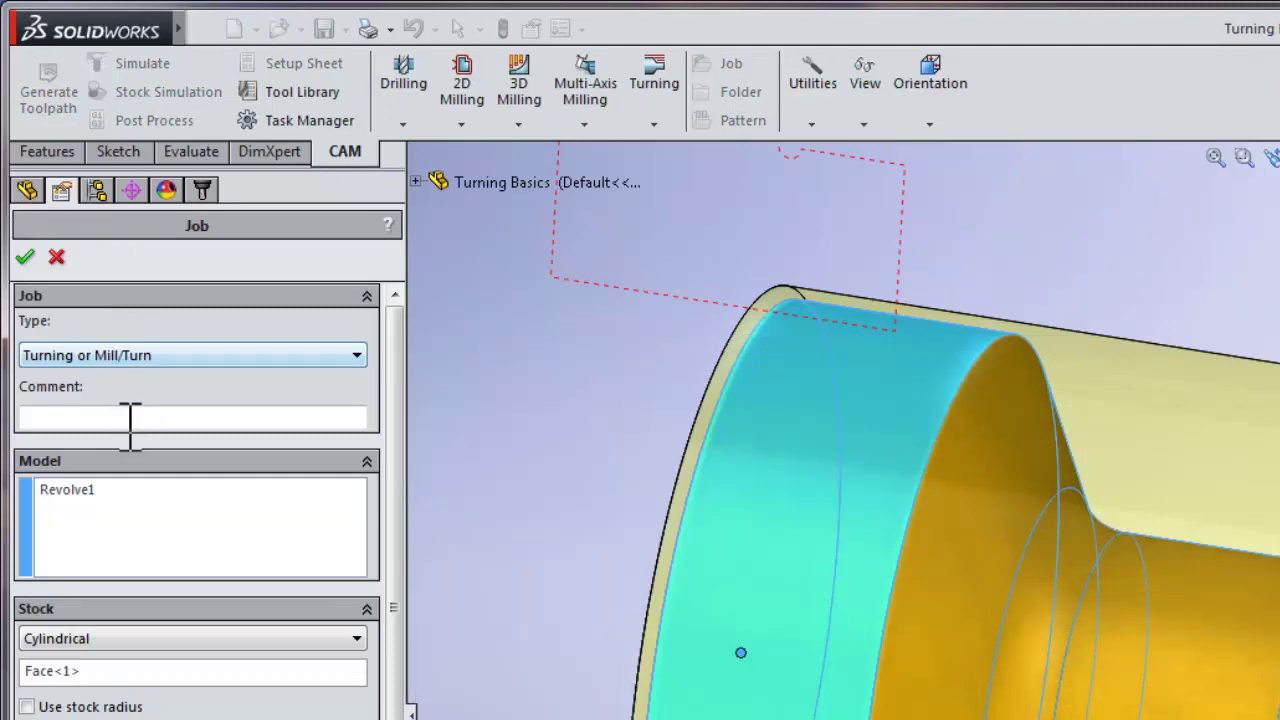
# Size the Job's stock by a fixed 1.25in radius and set backside stock offset to 1.
pyautogui.click(118, 495)
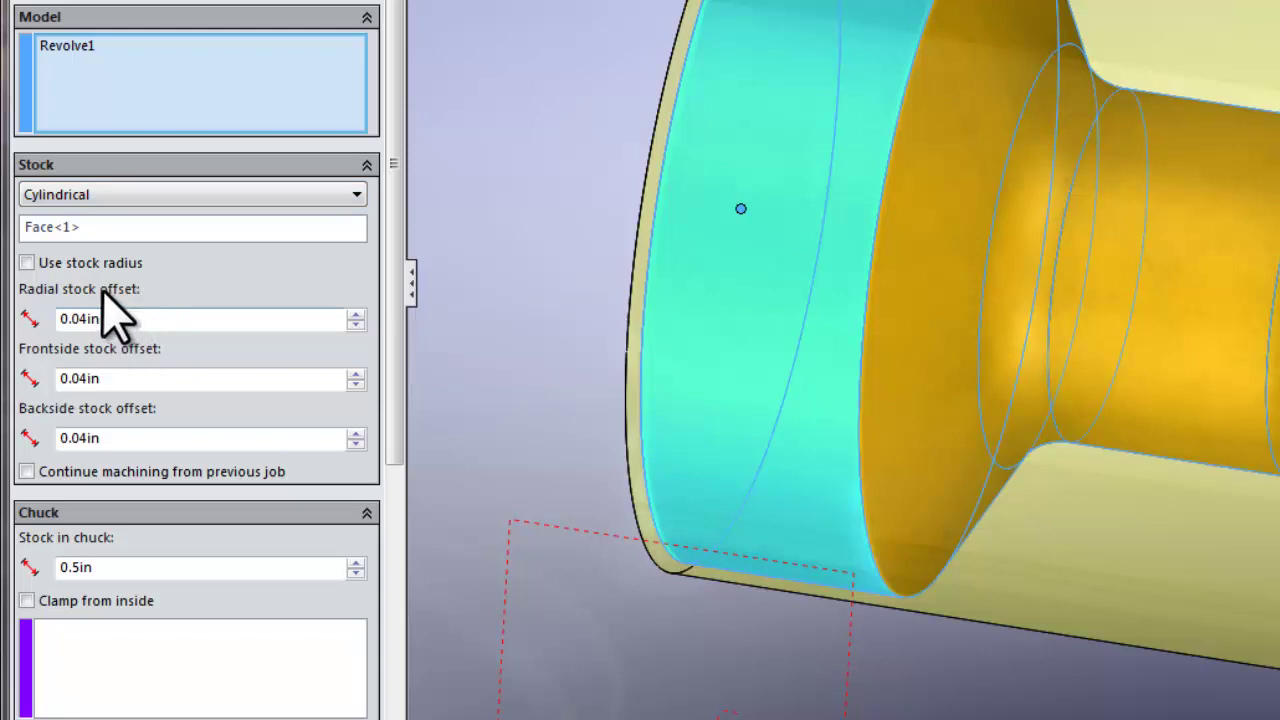
pyautogui.click(28, 262)
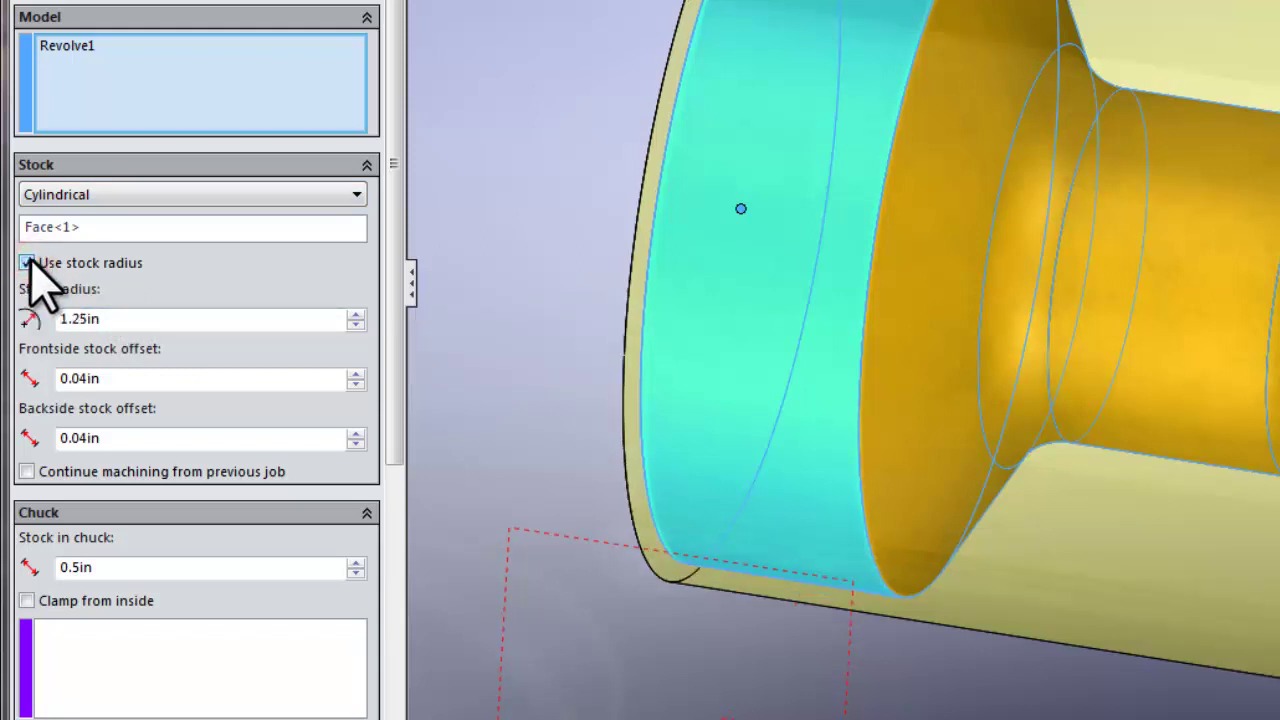
pyautogui.click(91, 320)
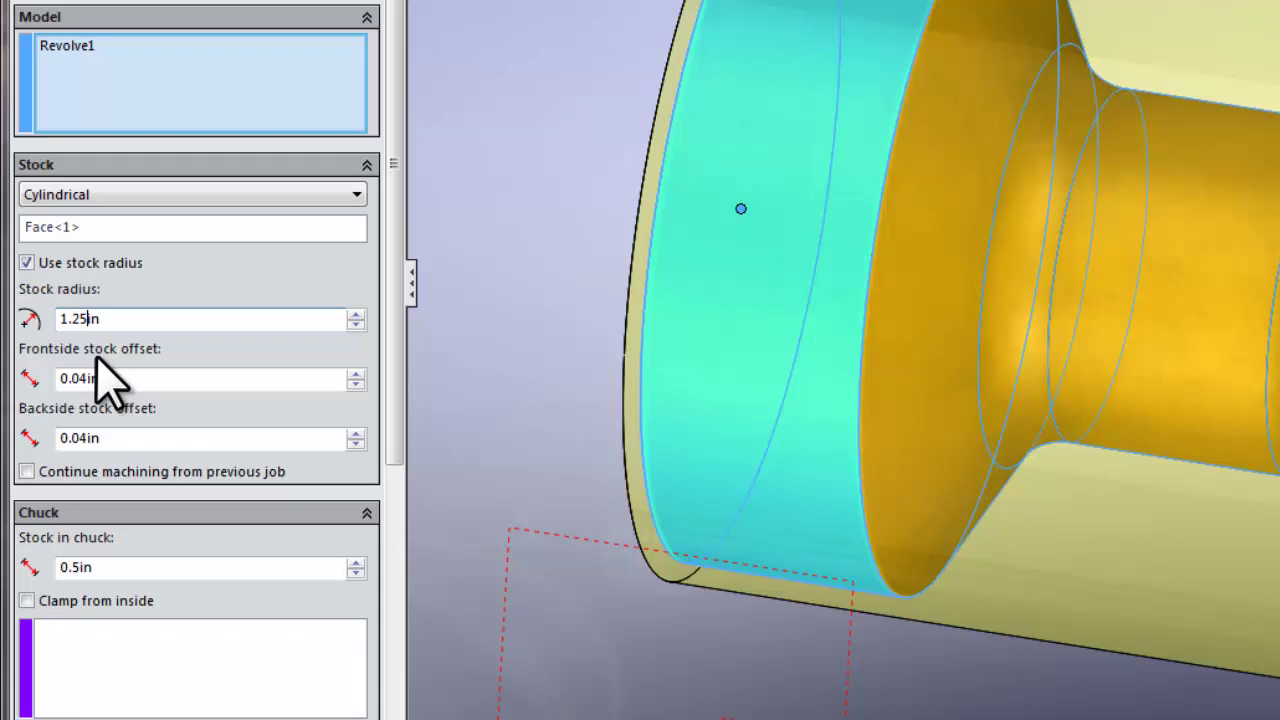
pyautogui.moveTo(100, 438); pyautogui.dragTo(66, 440)
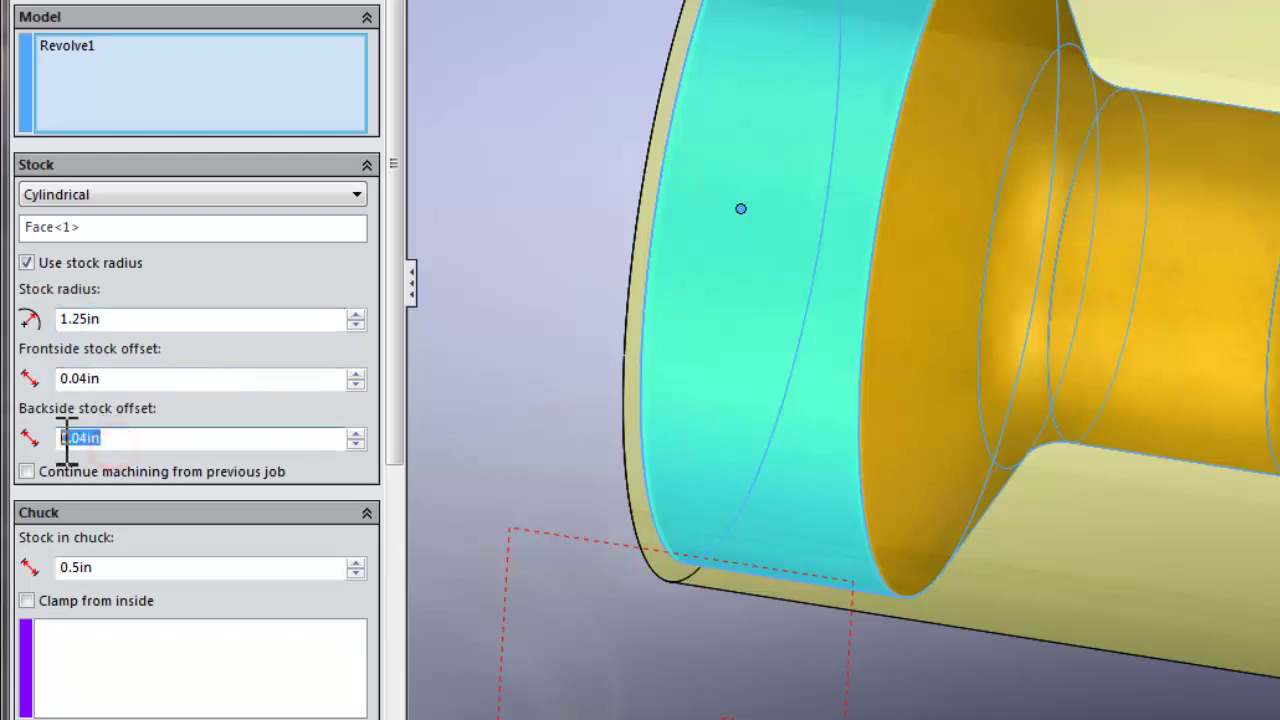
pyautogui.write('1')
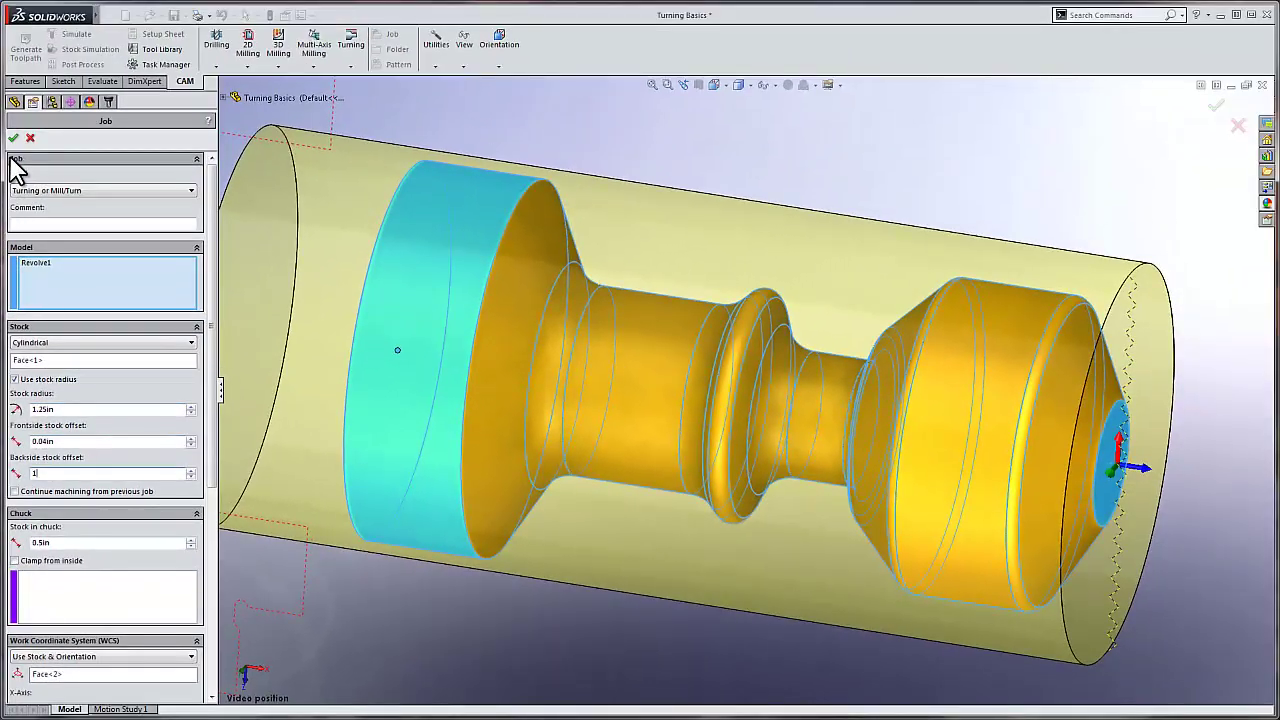
# Accept the Job's stock changes and regenerate the Turning Face1 toolpath.
pyautogui.click(13, 137)
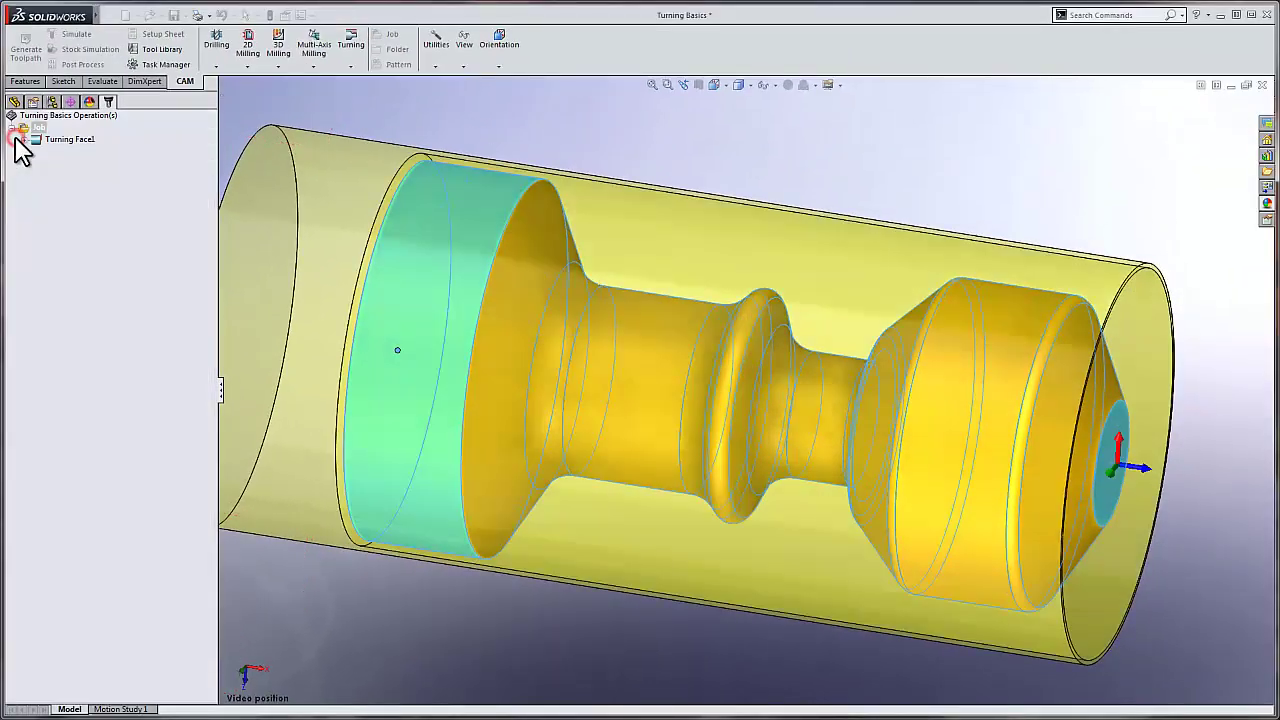
pyautogui.click(25, 50)
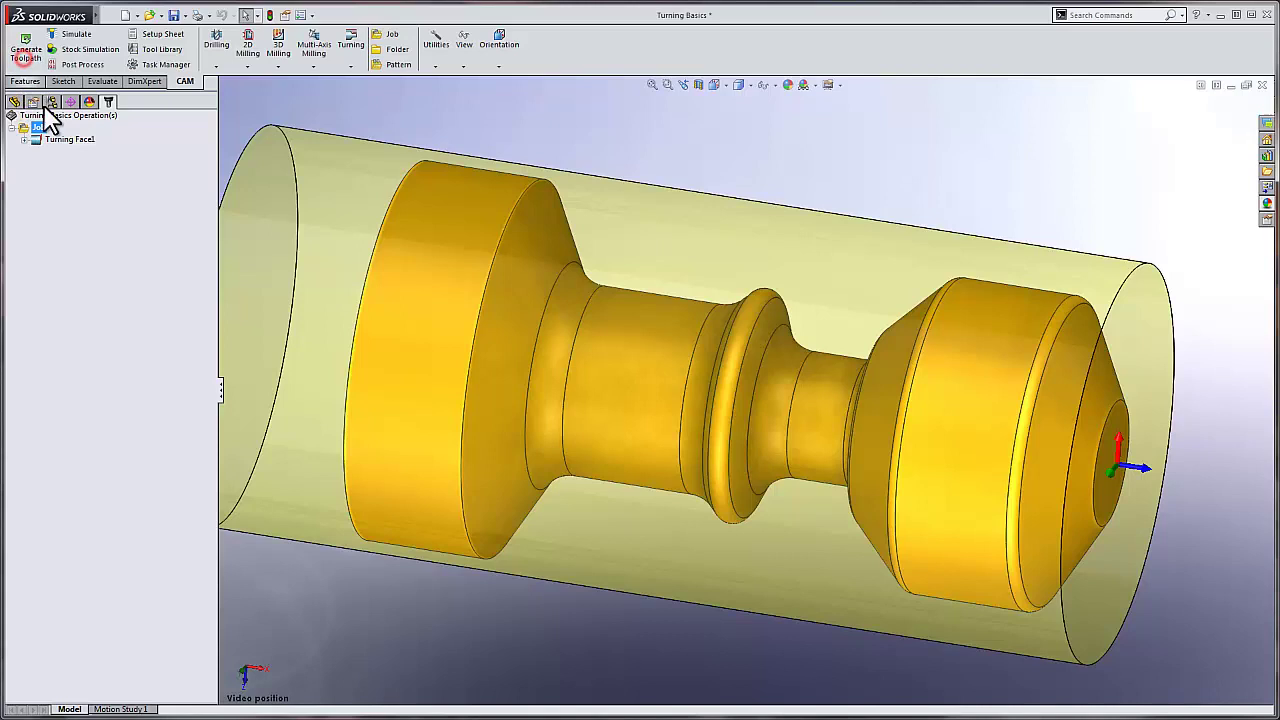
pyautogui.click(52, 141)
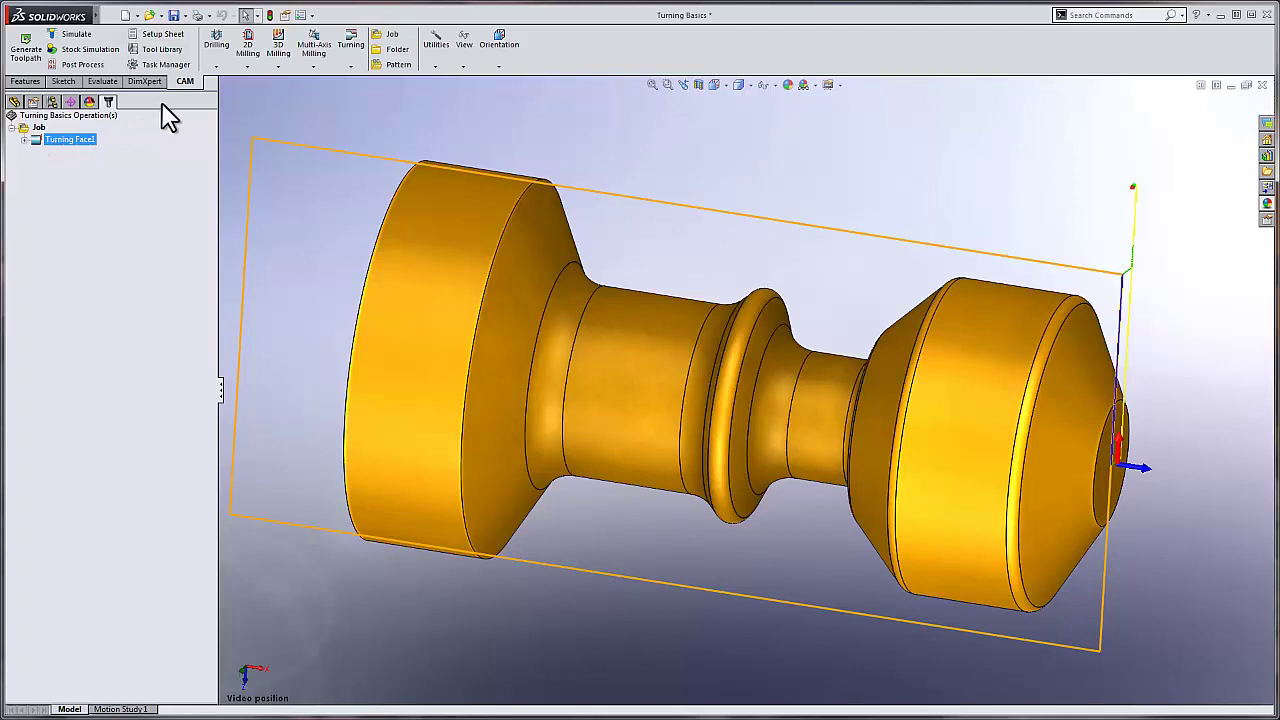
# Create a Turning Profile1 operation and show its geometry settings.
pyautogui.click(351, 64)
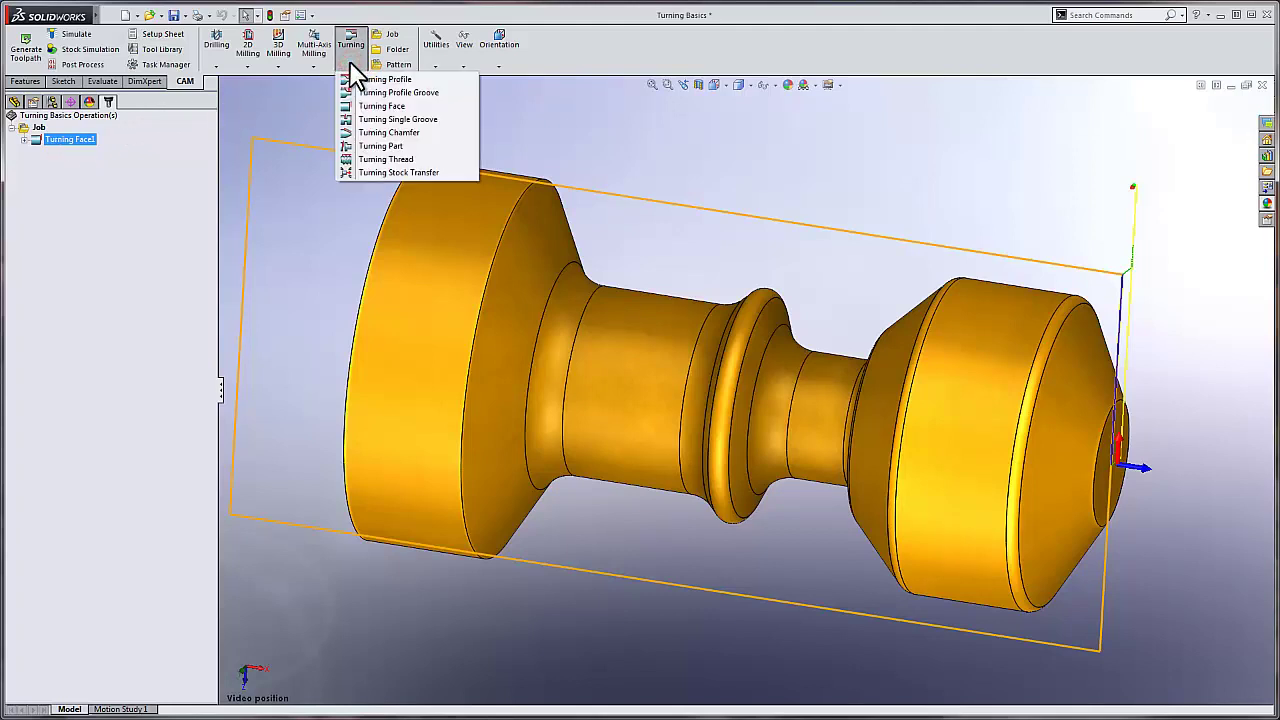
pyautogui.click(384, 80)
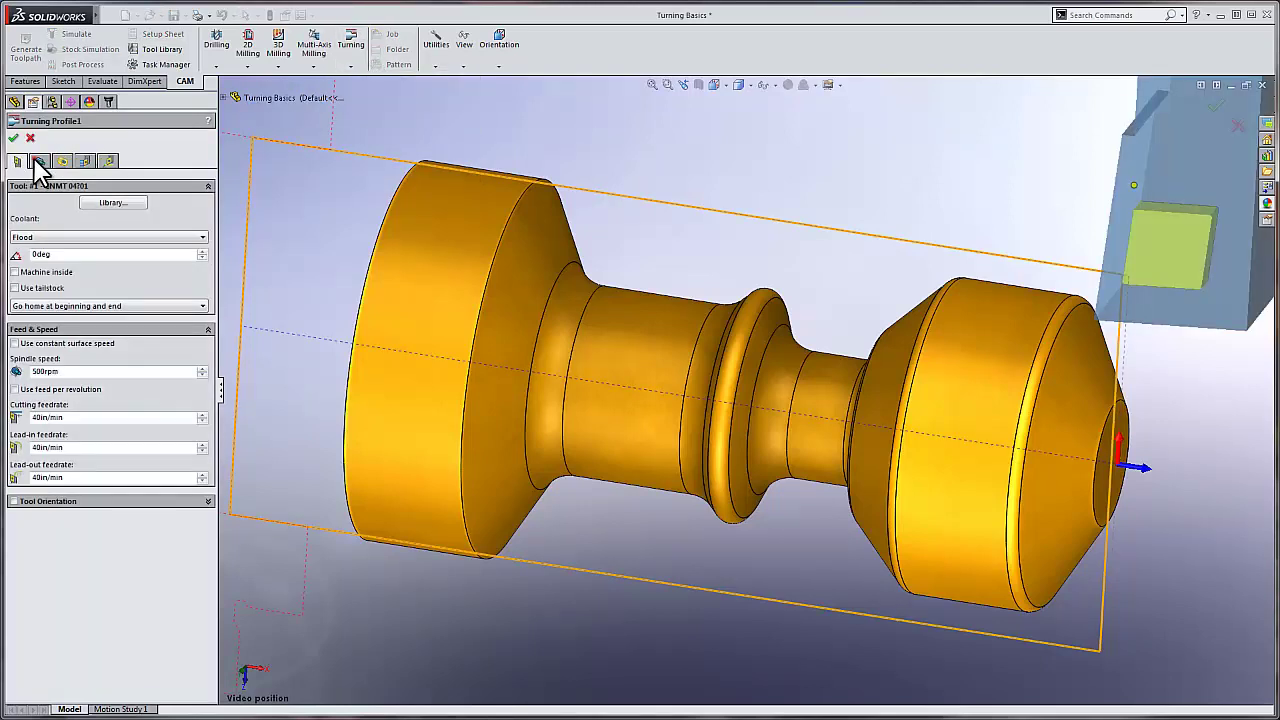
pyautogui.click(37, 162)
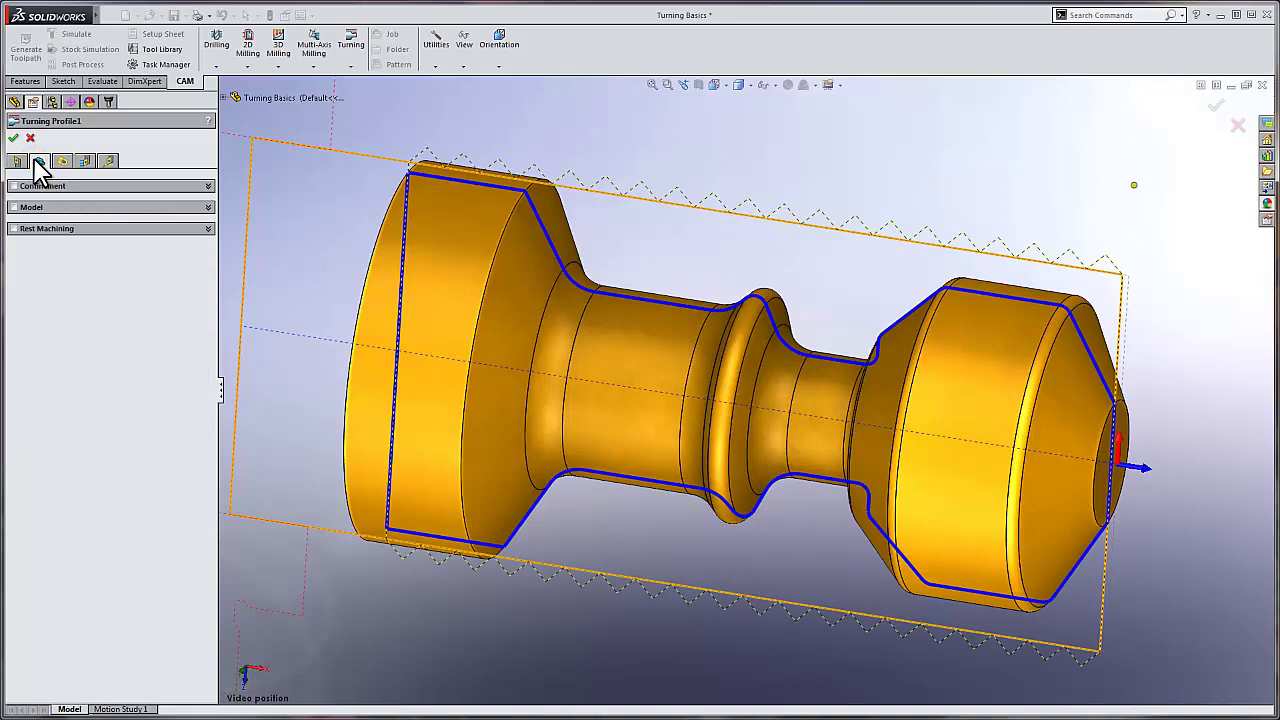
pyautogui.moveTo(38, 187)
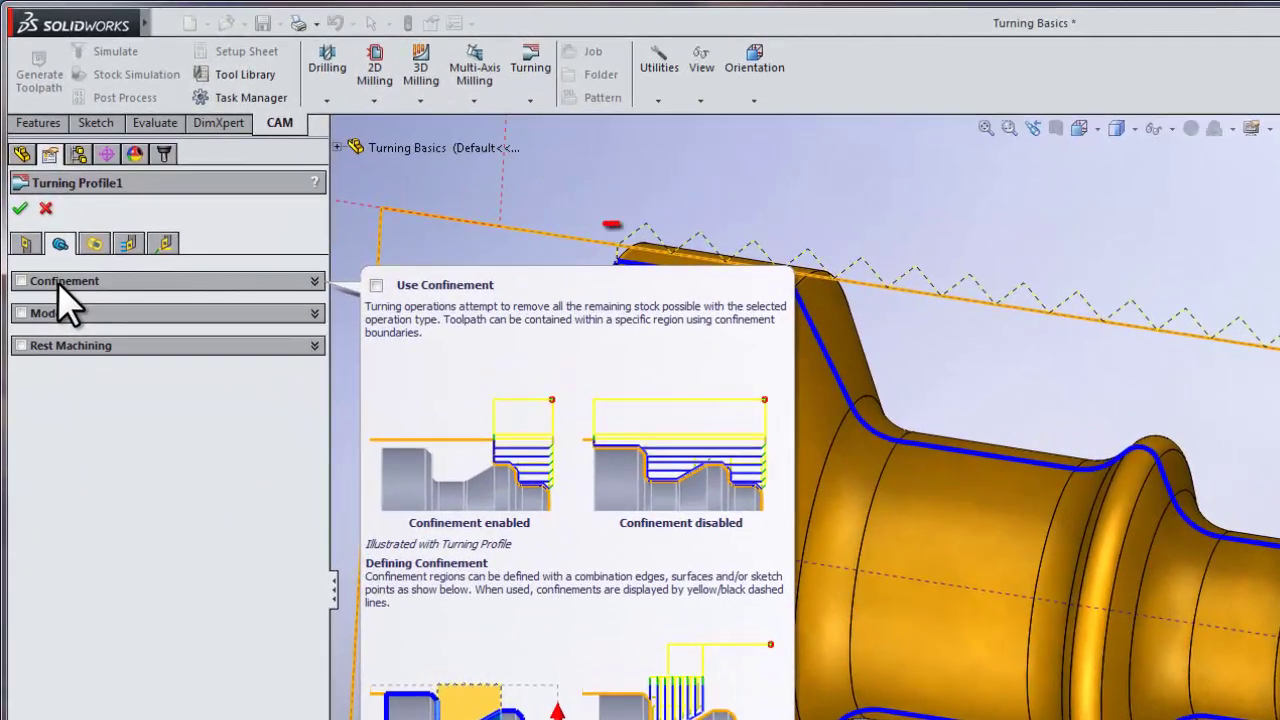
# Enable confinement on Turning Profile1 with offsets 0in and -.25, then accept the operation.
pyautogui.click(60, 283)
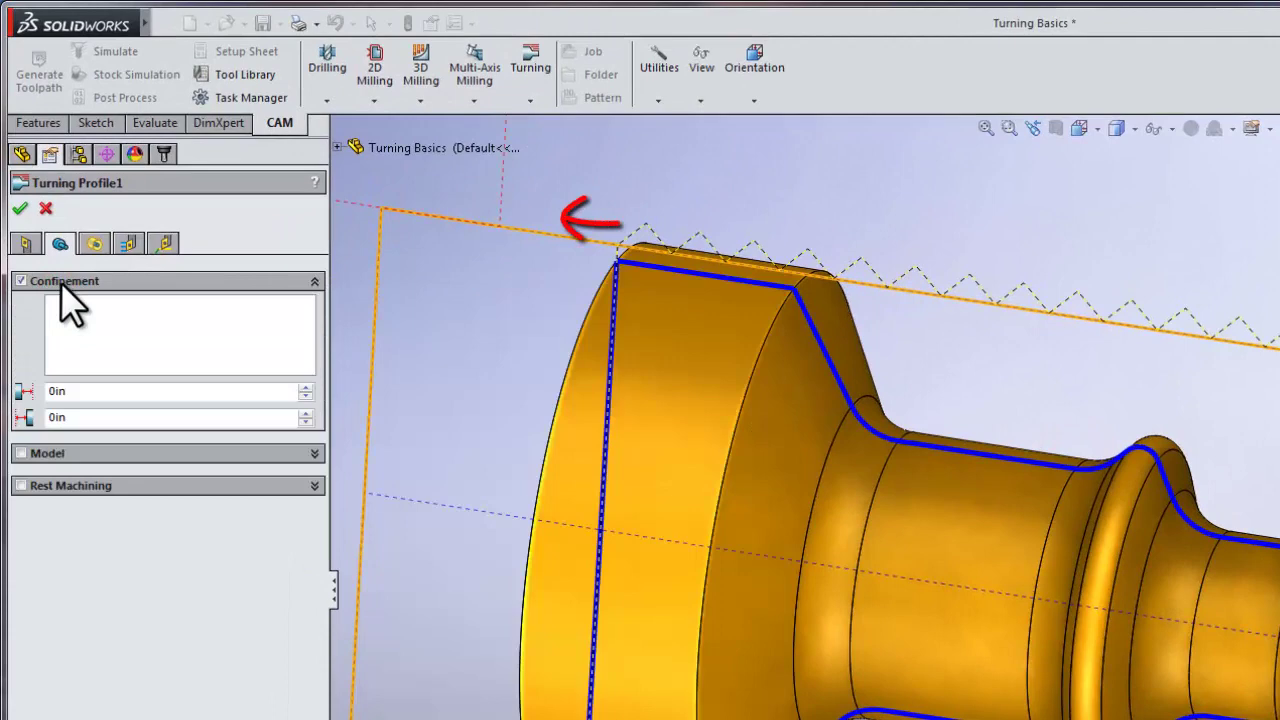
pyautogui.doubleClick(80, 416)
pyautogui.write('.25')
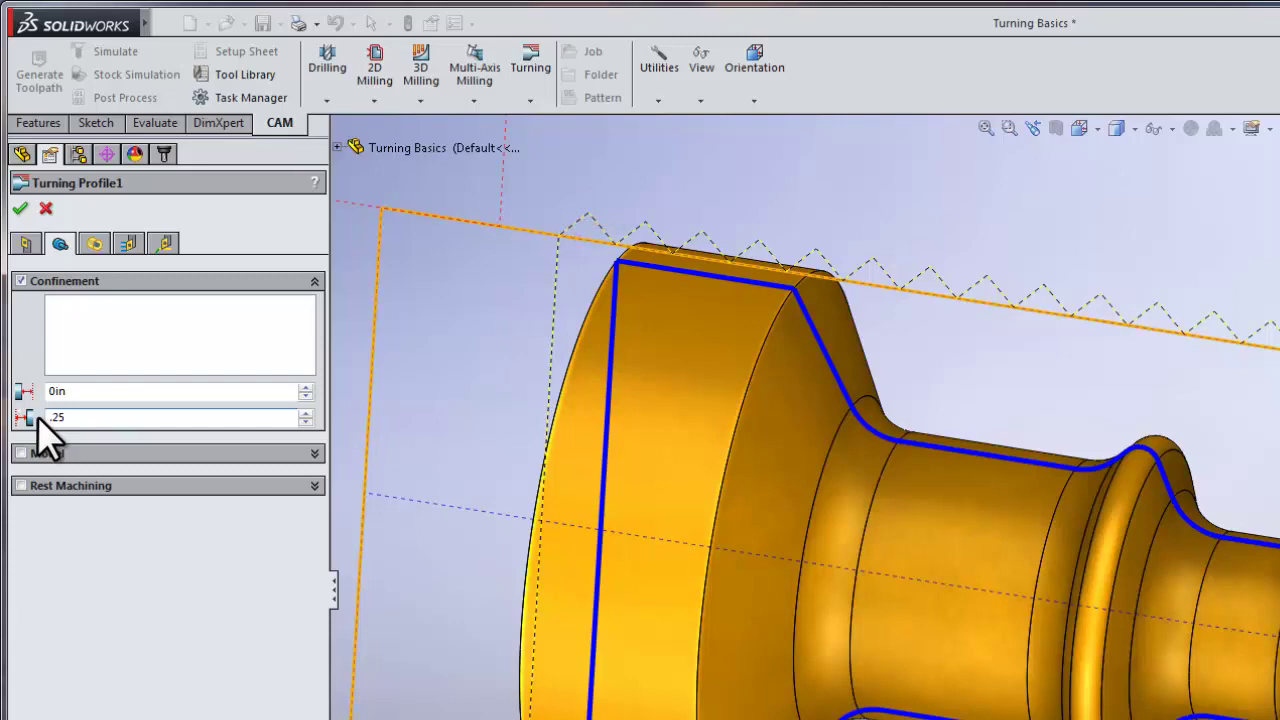
pyautogui.click(20, 208)
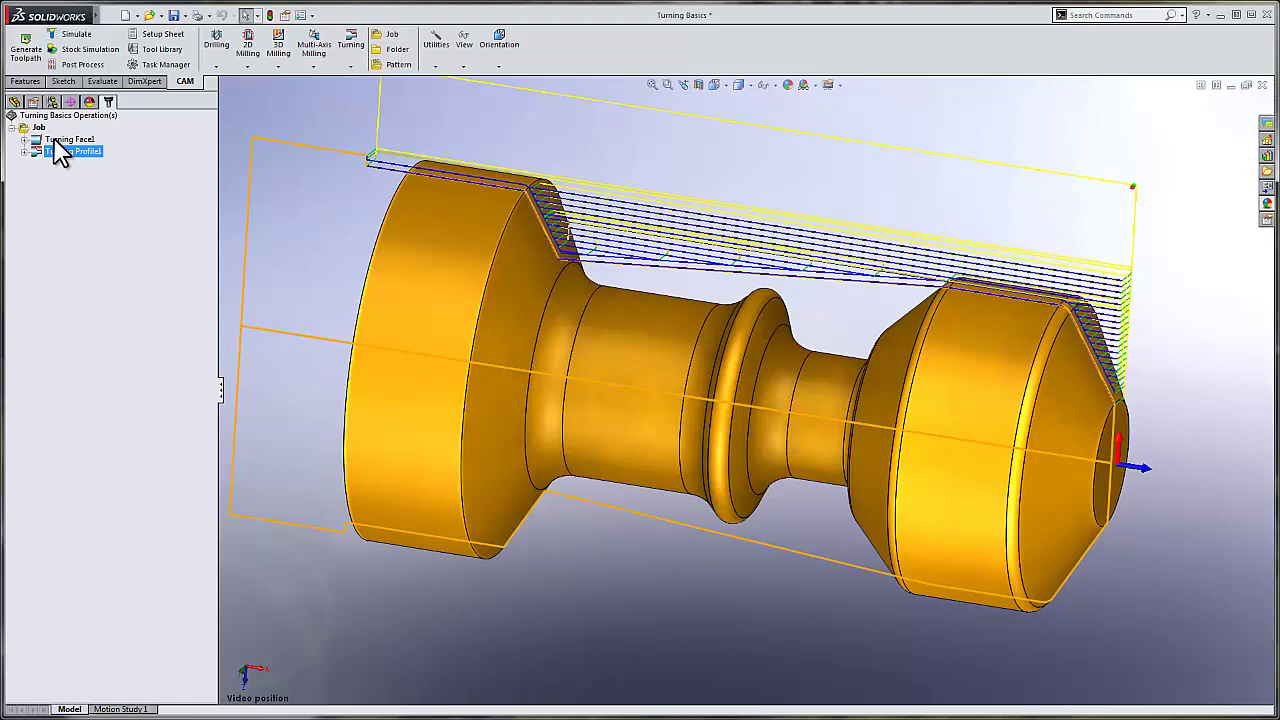
# Create a Turning Profile Groove operation using tool #12 turning grooving from the Turning Tools library.
pyautogui.click(351, 66)
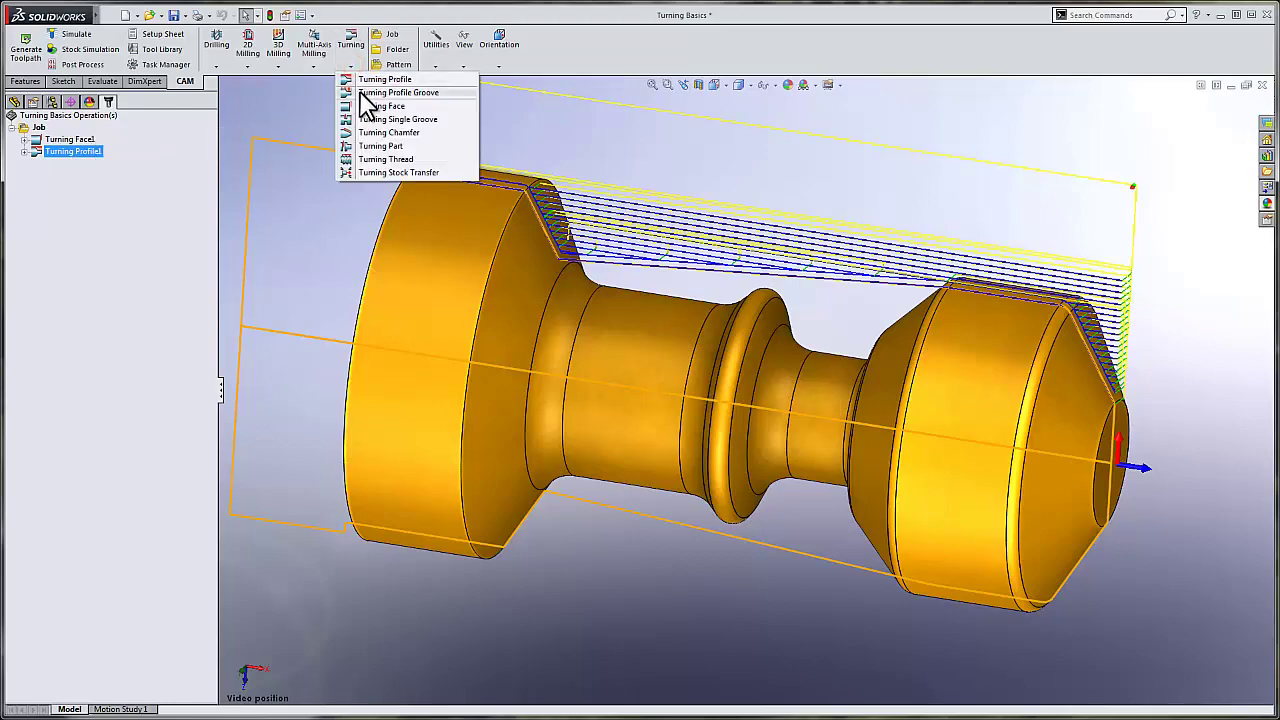
pyautogui.click(362, 93)
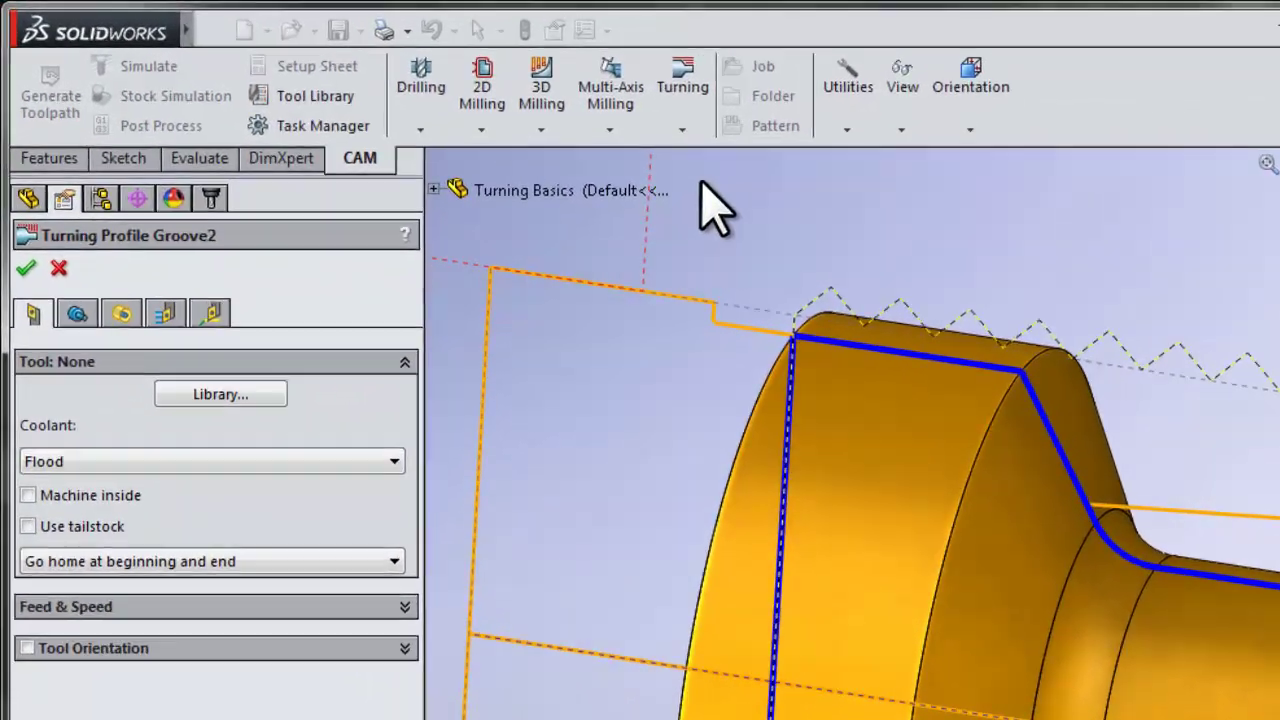
pyautogui.click(250, 396)
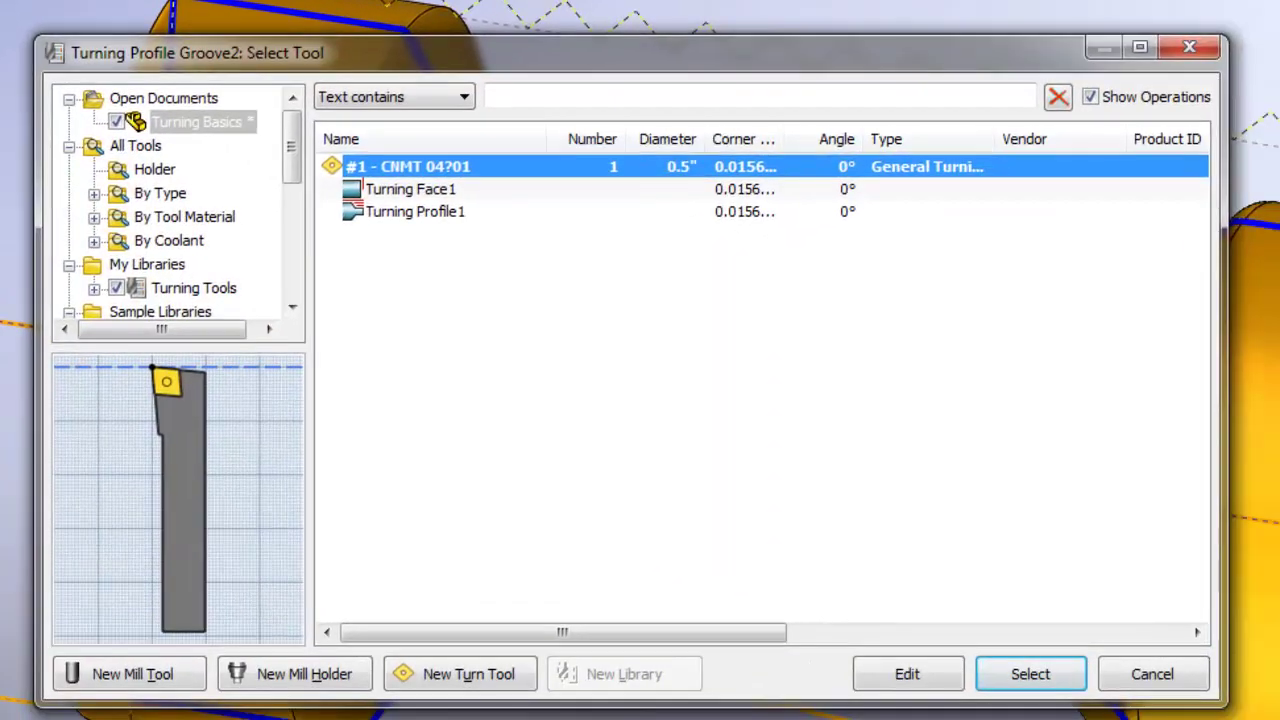
pyautogui.moveTo(291, 134); pyautogui.dragTo(291, 142)
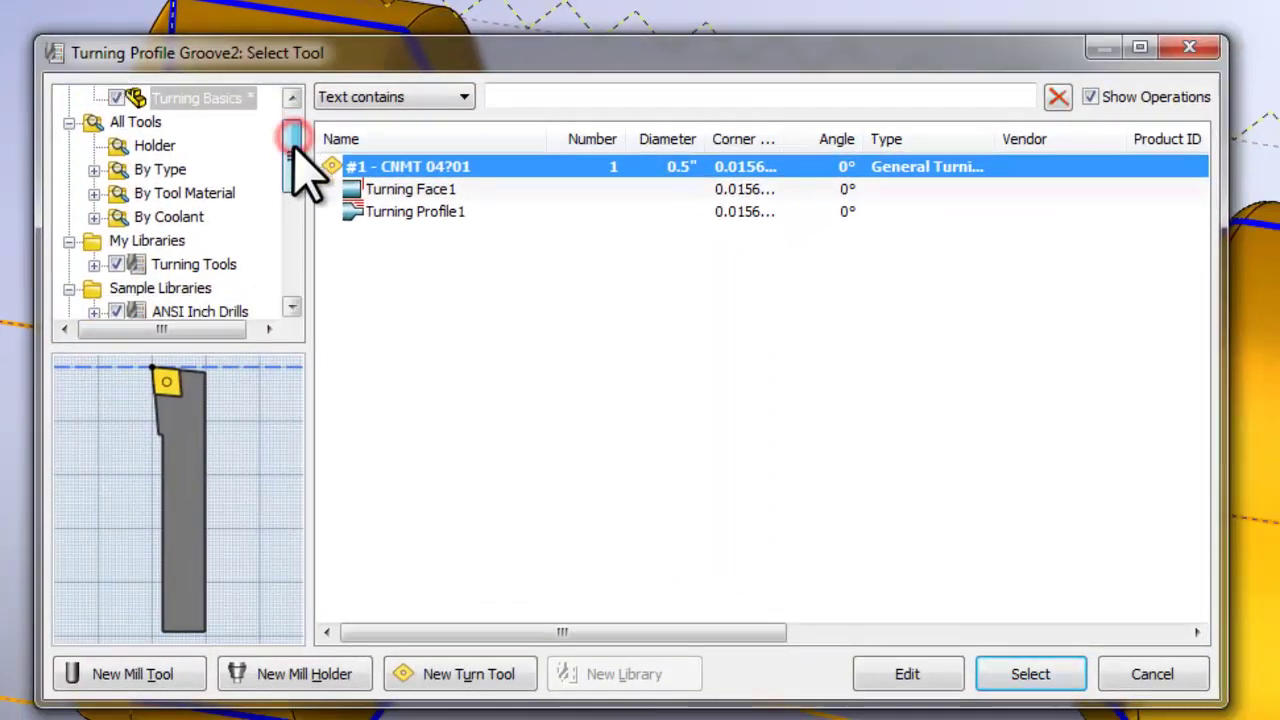
pyautogui.click(180, 265)
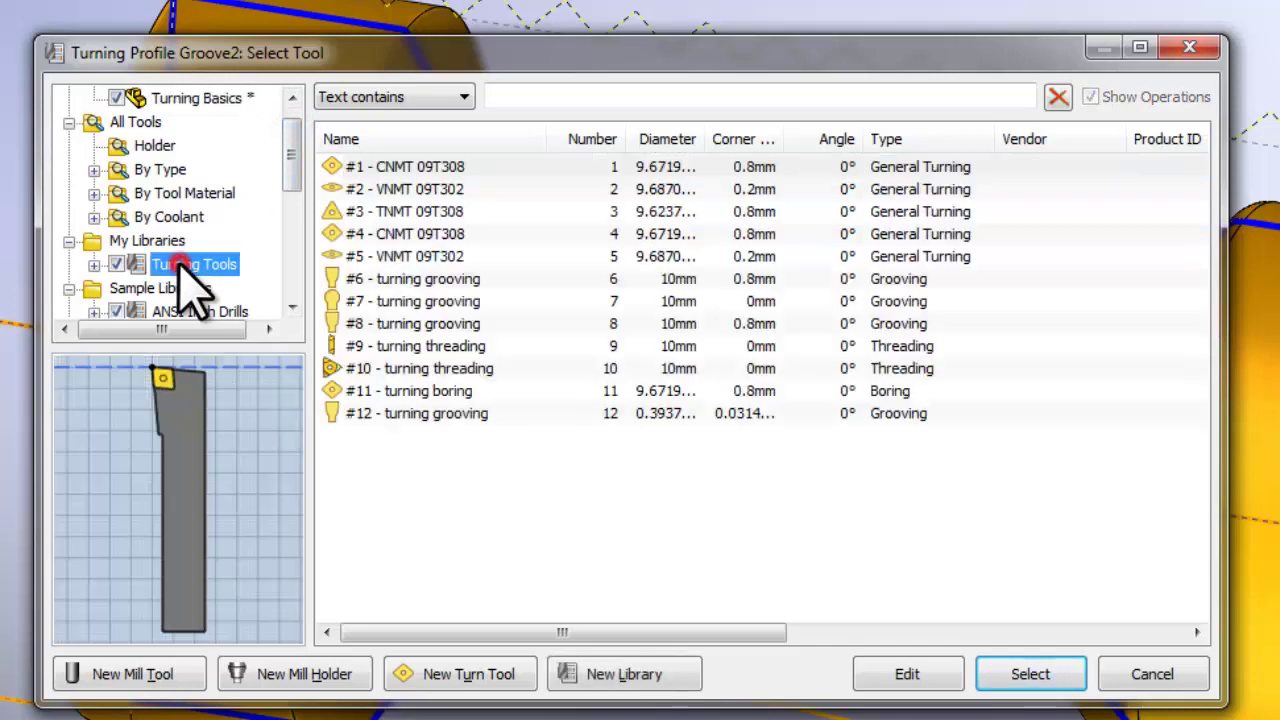
pyautogui.click(412, 418)
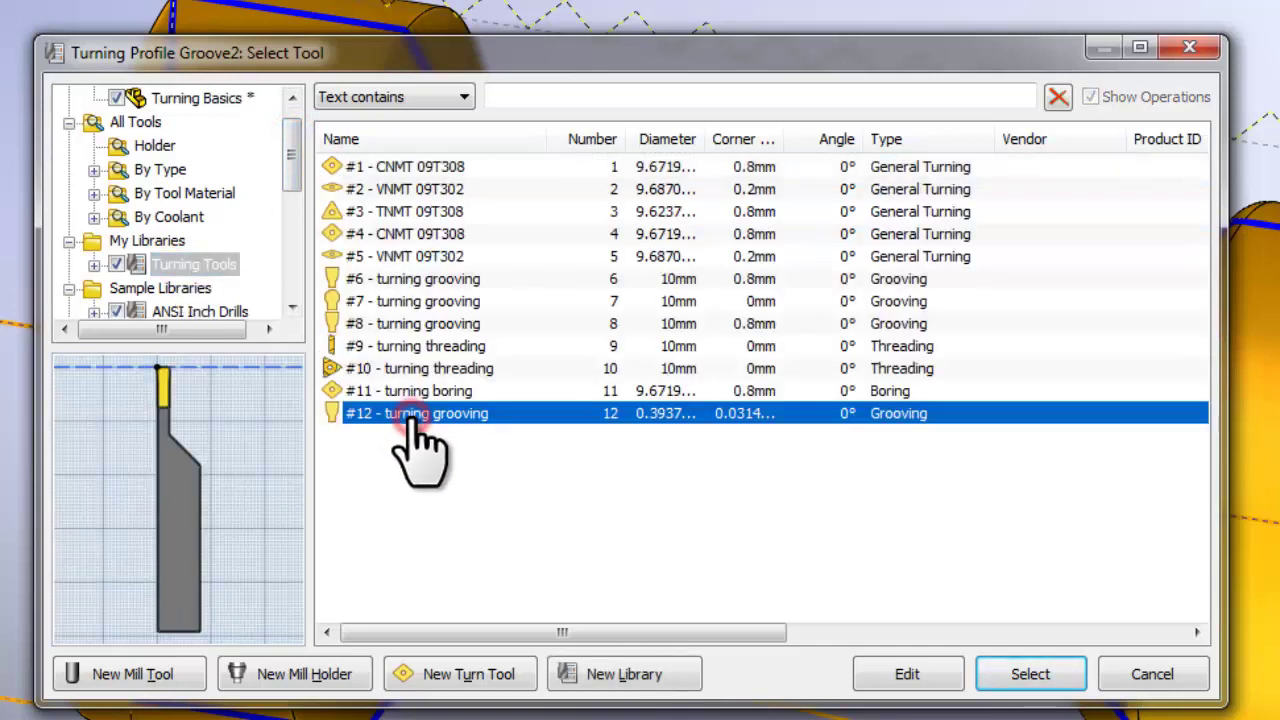
pyautogui.click(1030, 676)
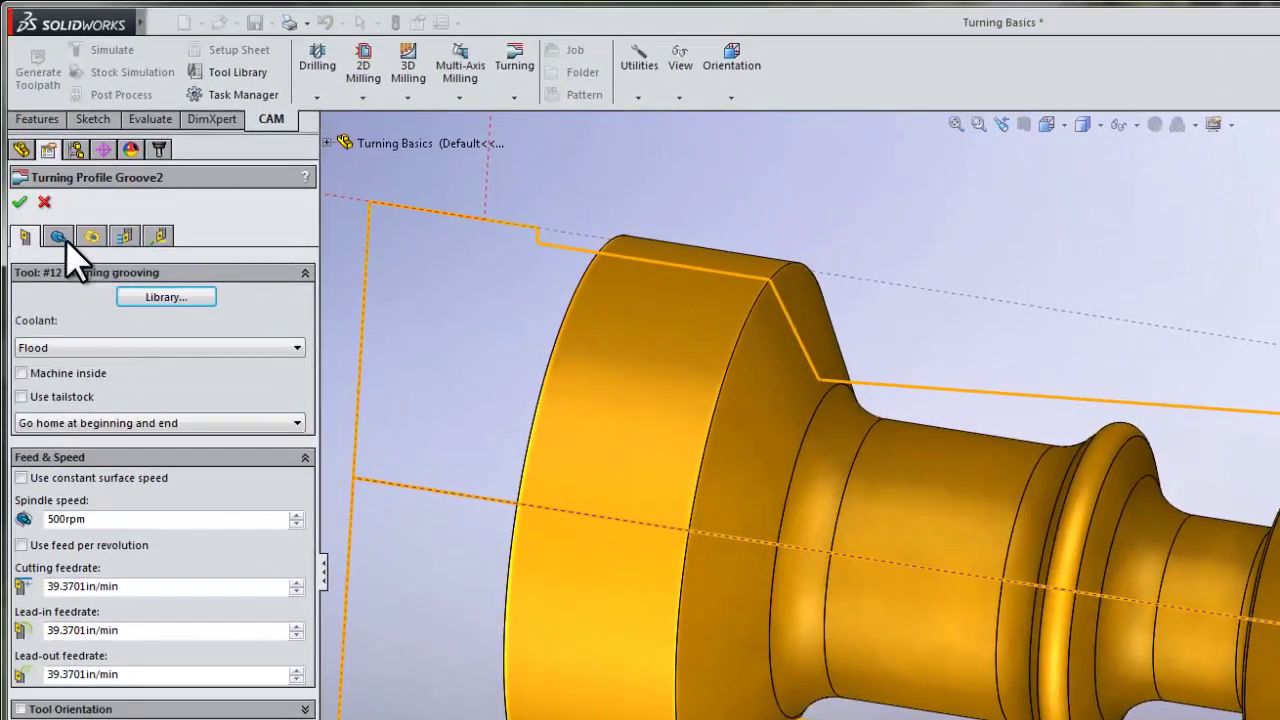
pyautogui.click(57, 236)
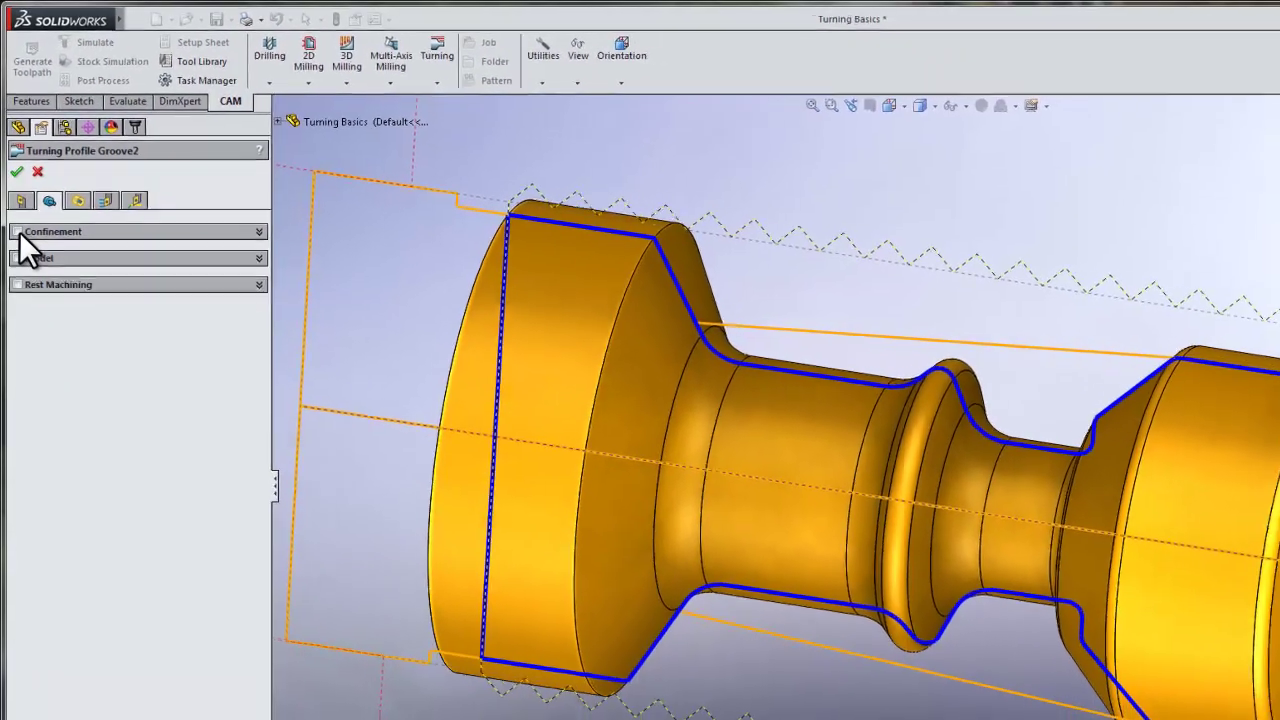
# Confine the groove between the left collar's edge and the right collar's face, and enable rest machining.
pyautogui.click(20, 272)
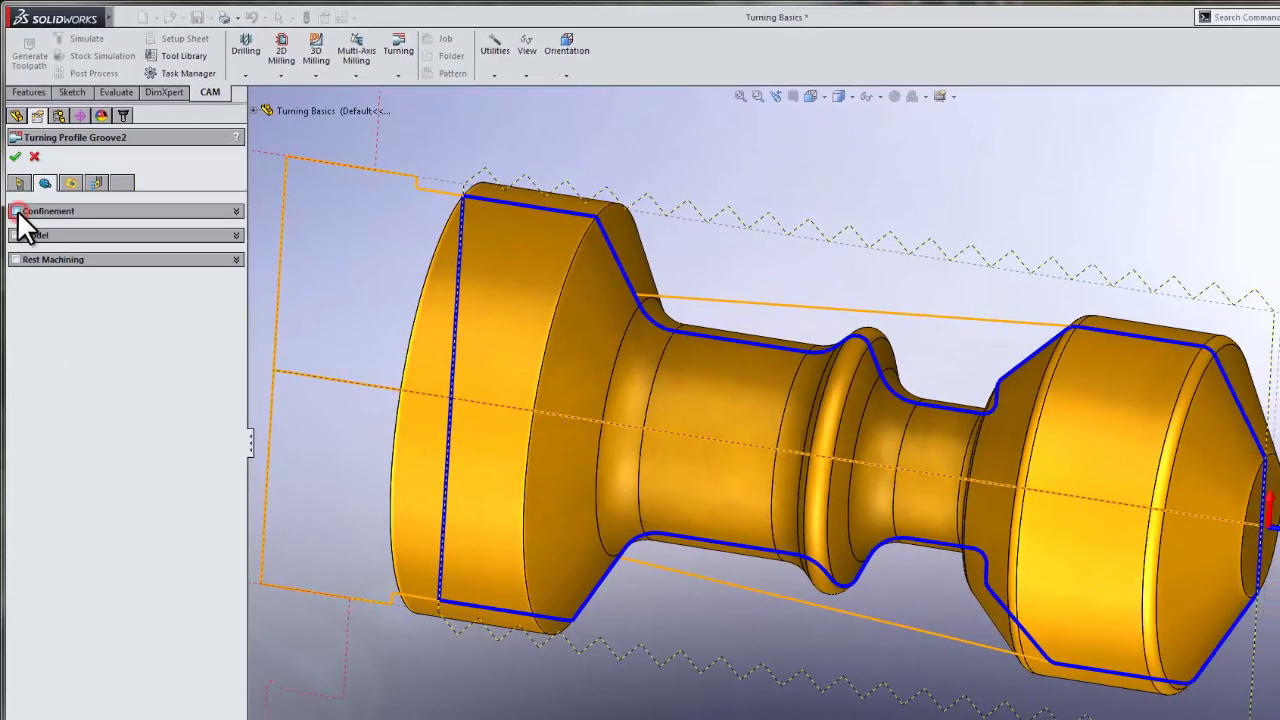
pyautogui.click(576, 250)
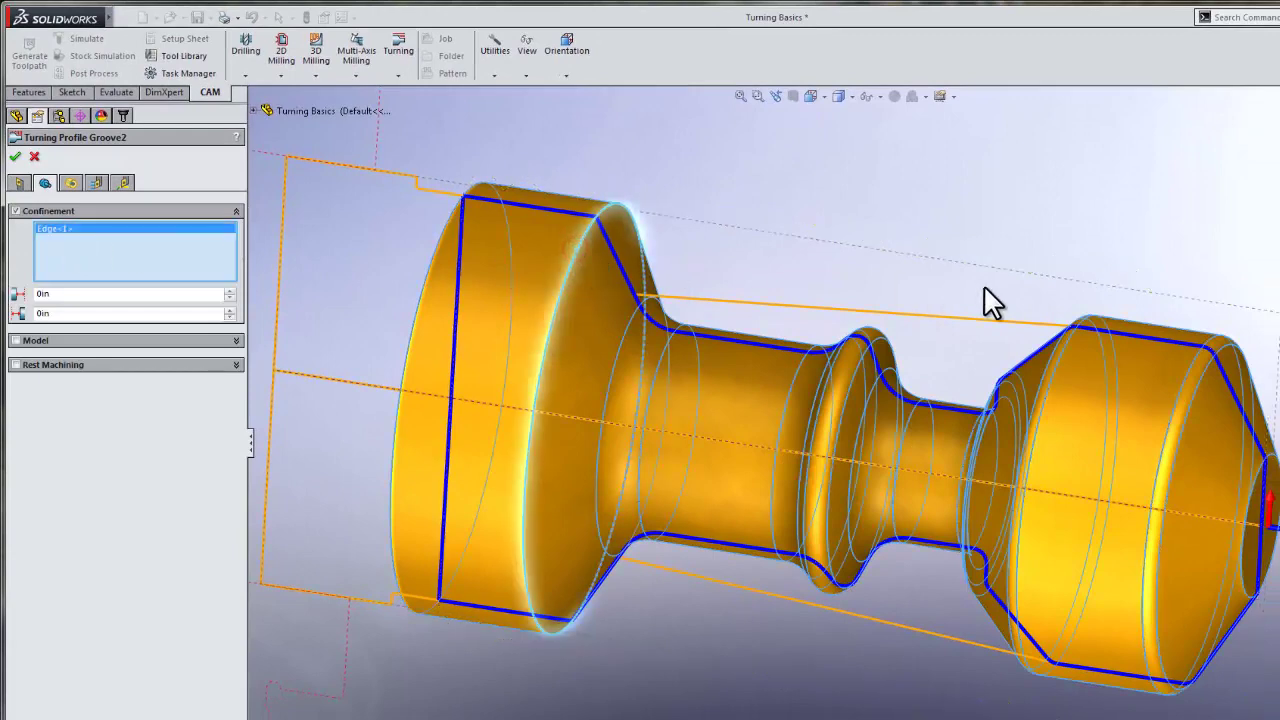
pyautogui.click(1070, 339)
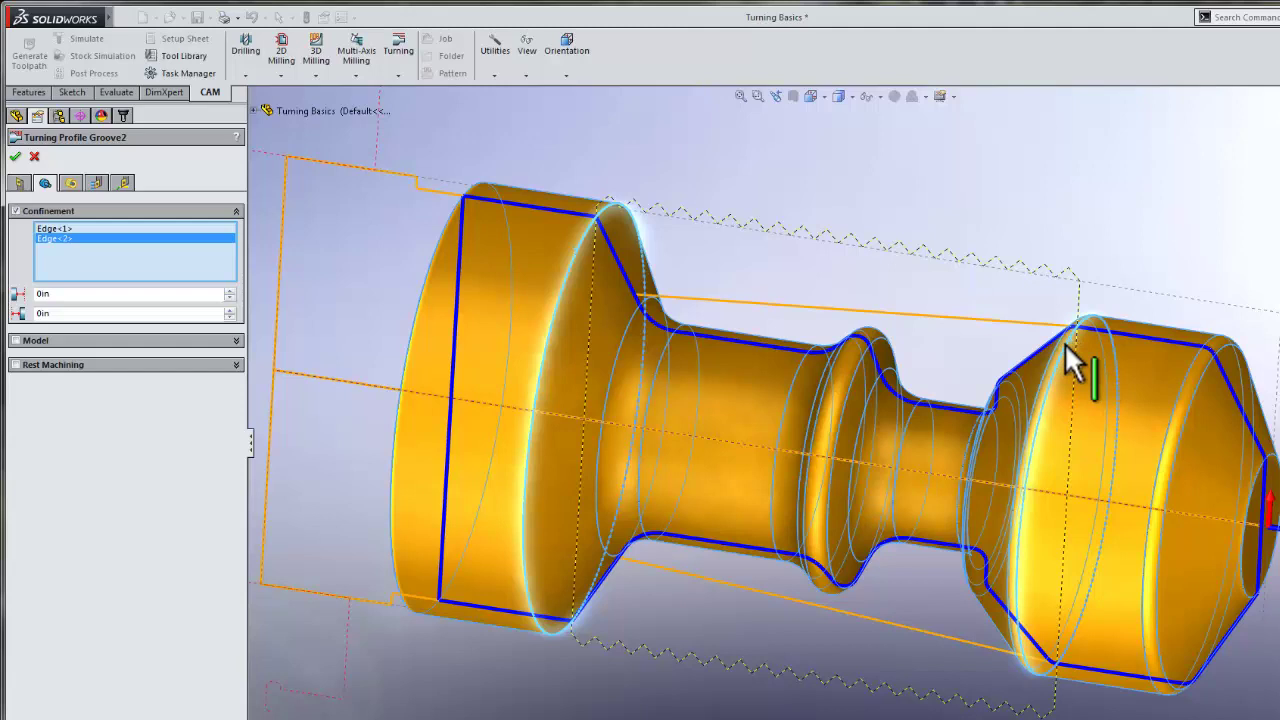
pyautogui.click(1064, 344)
pyautogui.click(1063, 343)
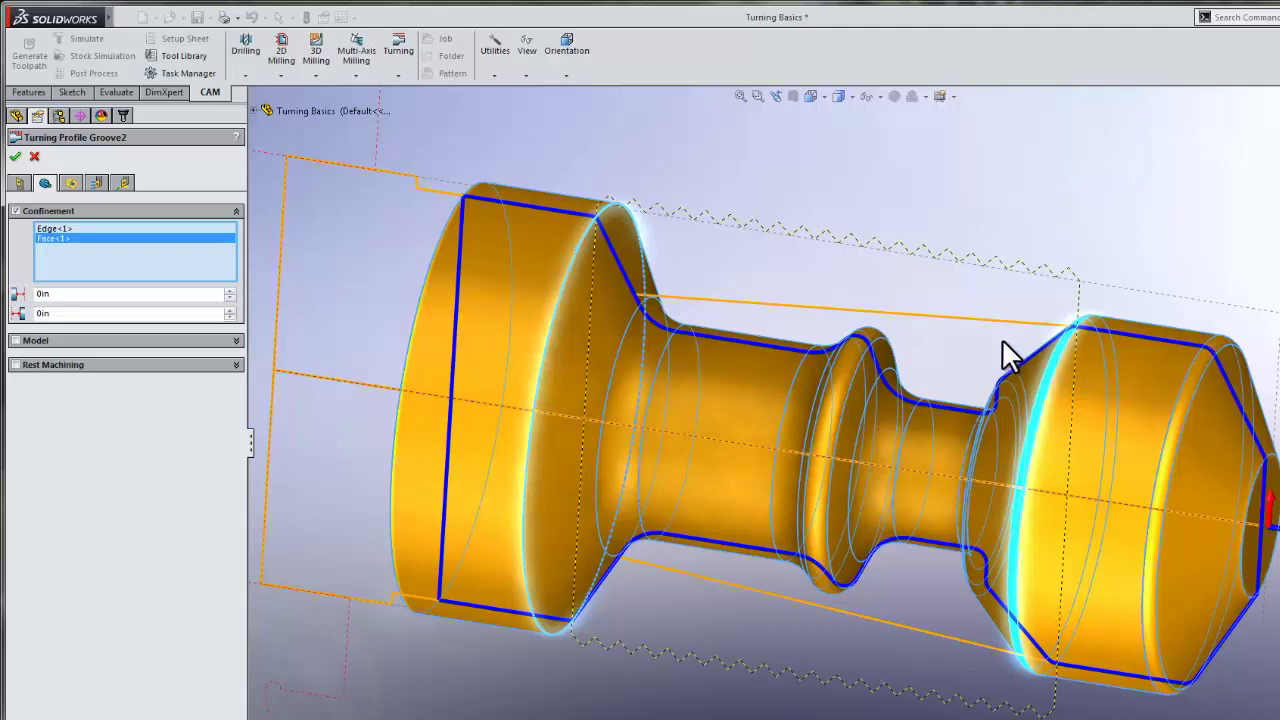
pyautogui.click(15, 365)
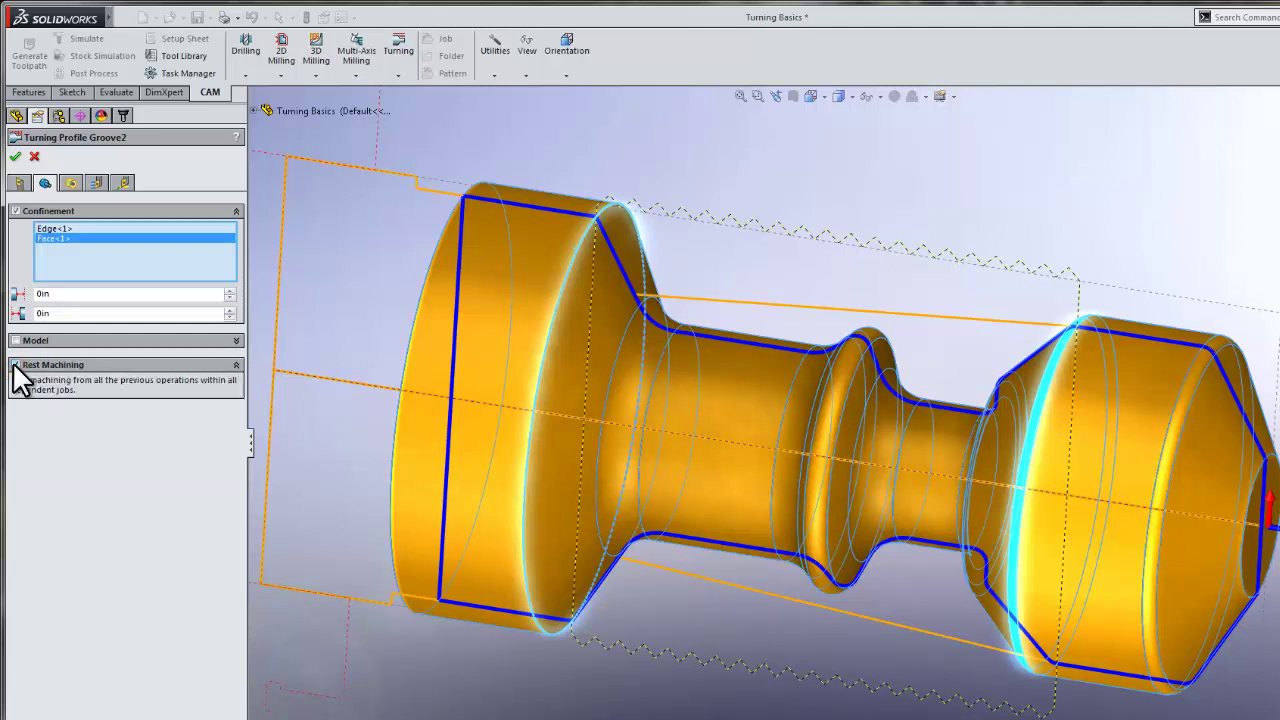
# Accept Turning Profile Groove2 so its groove toolpath generates, then deselect it.
pyautogui.click(15, 156)
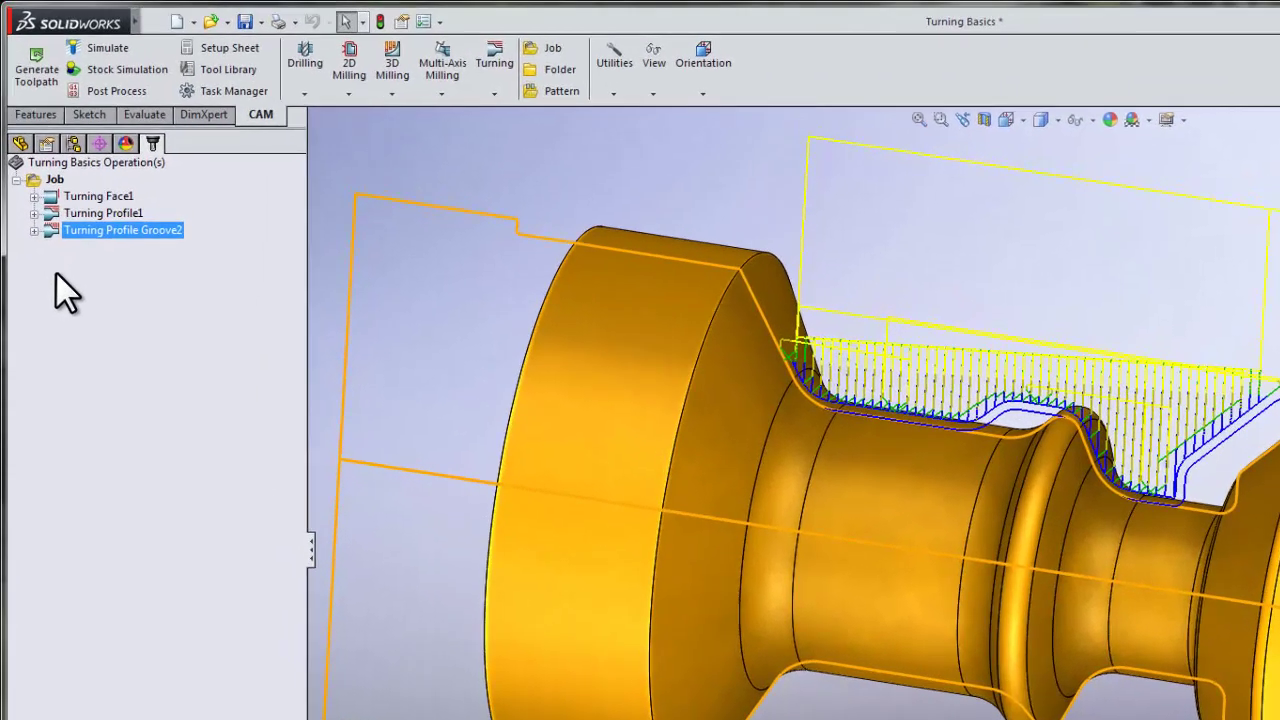
pyautogui.click(30, 215)
# Add a Turning Part1 parting operation with the #12 turning grooving tool at default settings.
pyautogui.rightClick(76, 324)
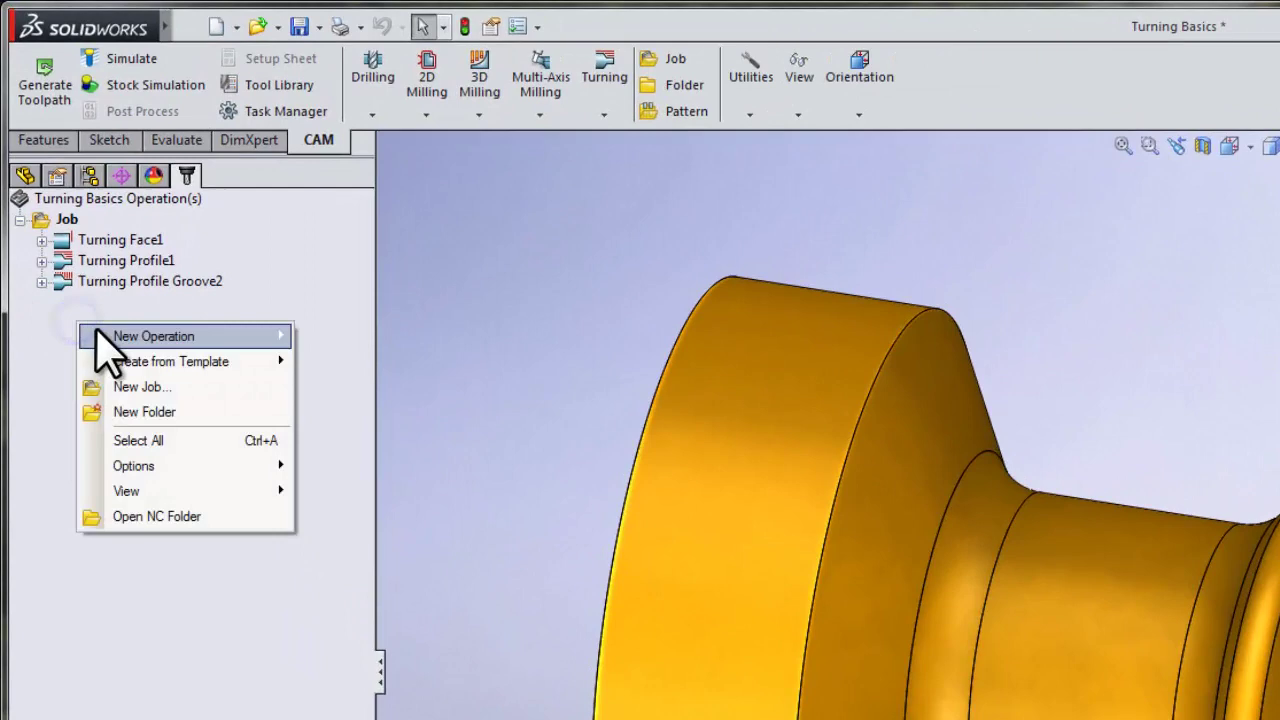
pyautogui.moveTo(100, 336)
pyautogui.moveTo(368, 437)
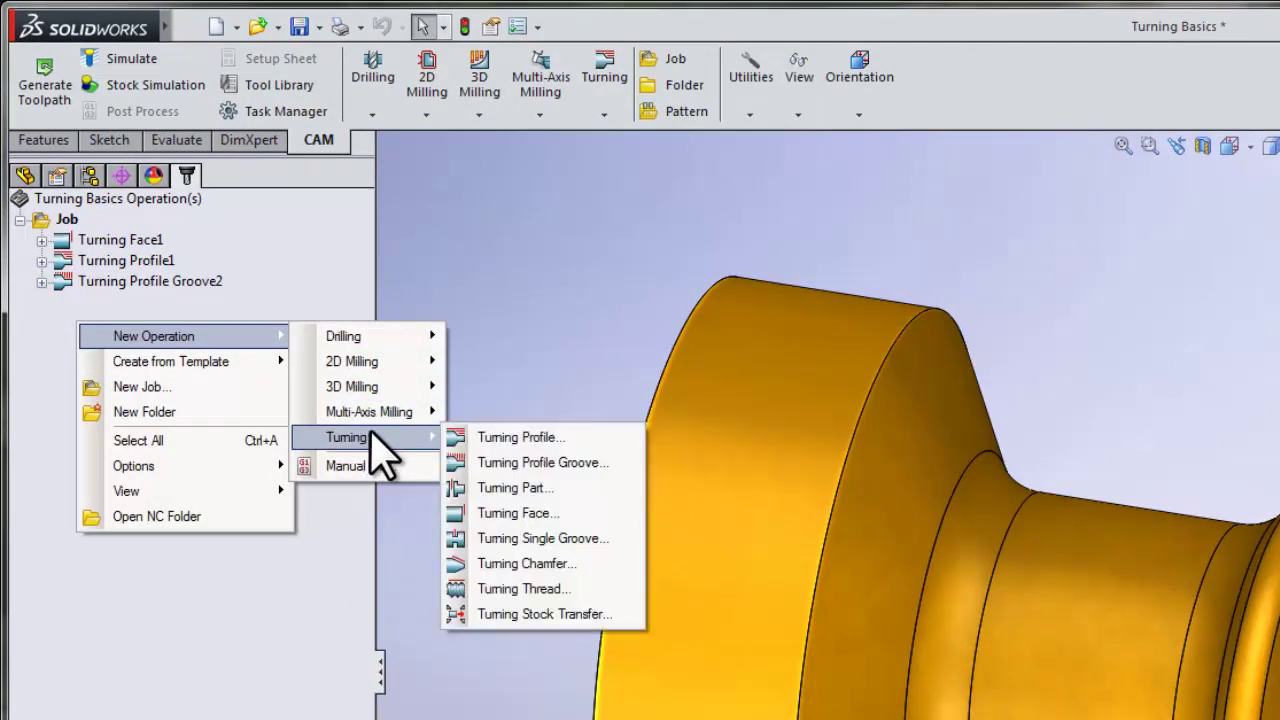
pyautogui.click(517, 494)
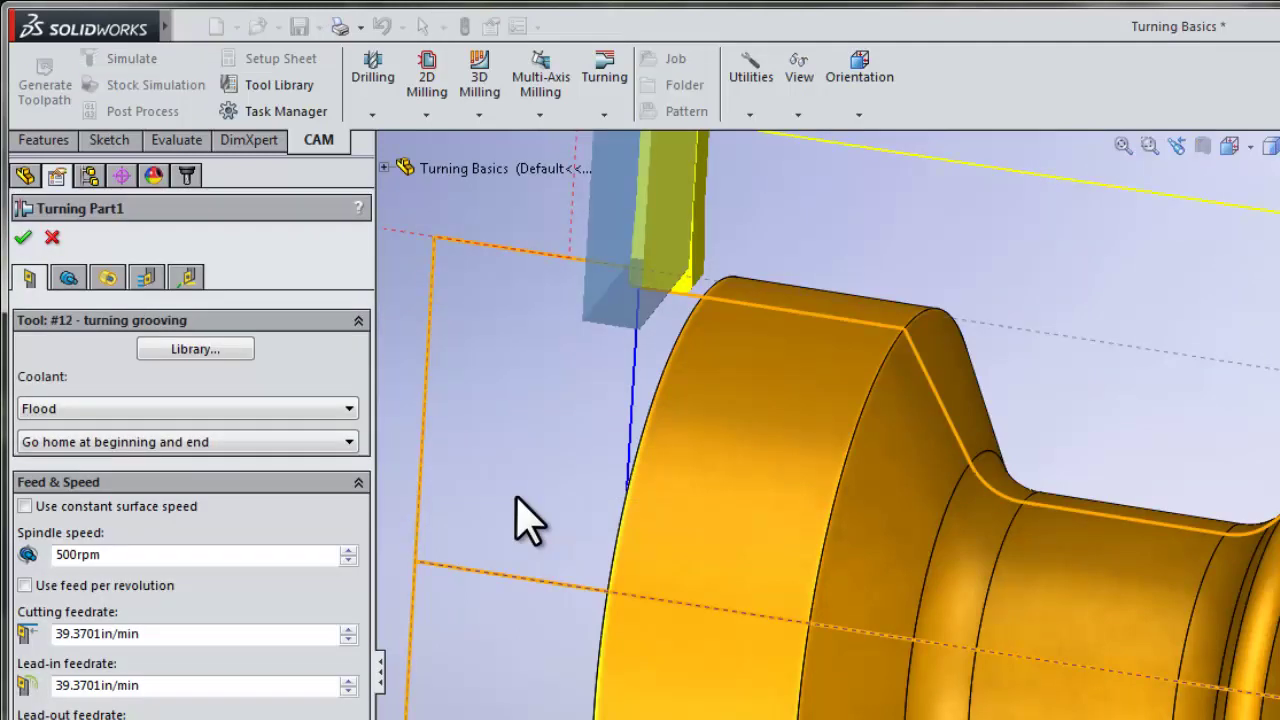
pyautogui.rightClick(518, 438)
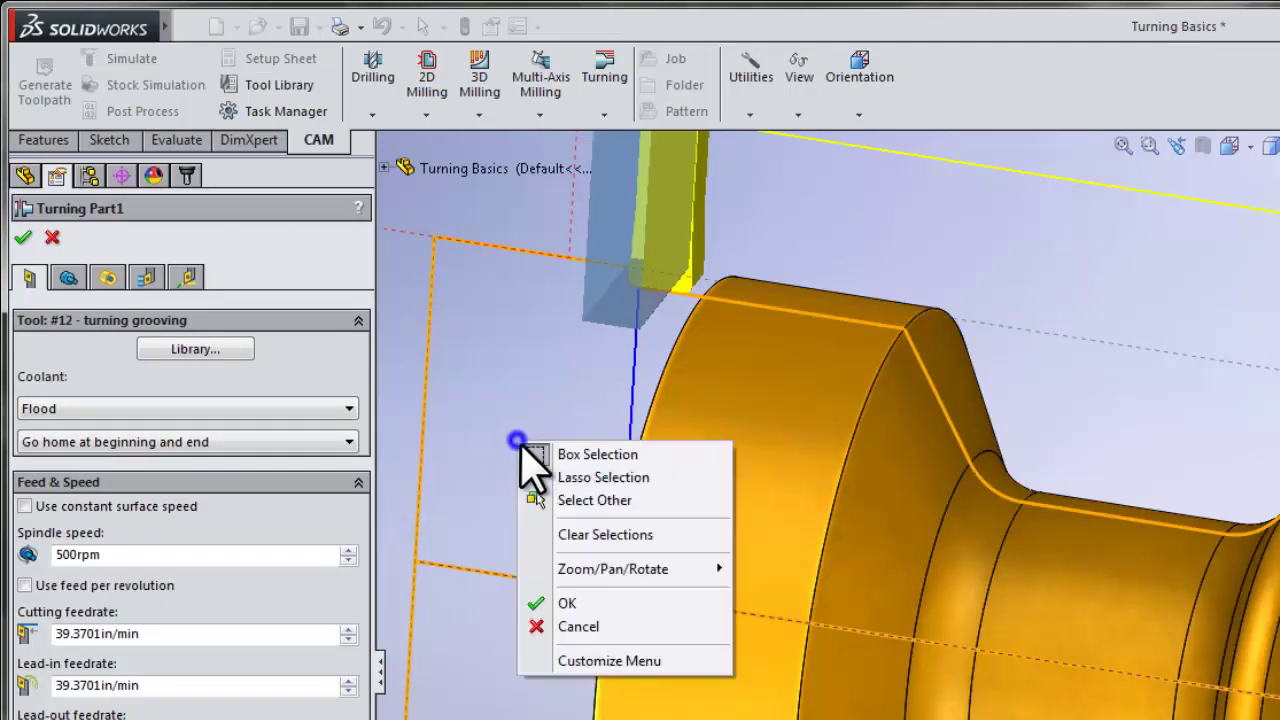
pyautogui.click(578, 600)
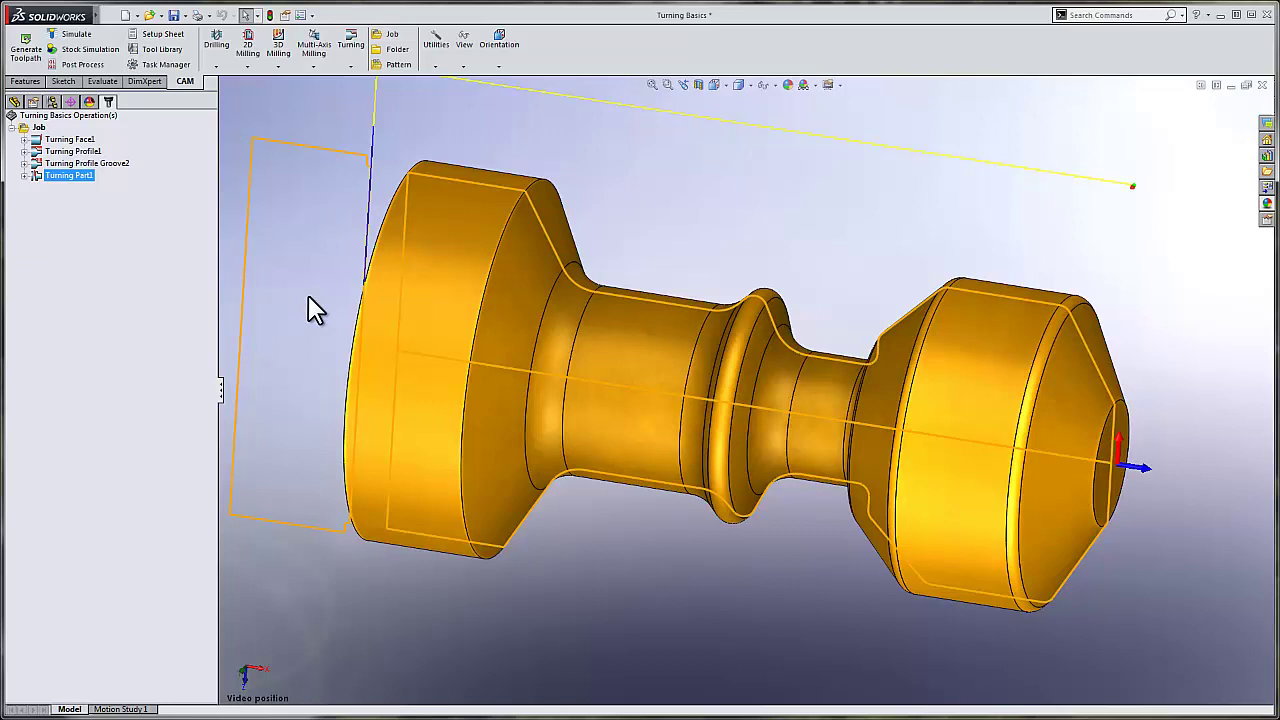
# Play a stock simulation of all four turning operations in the Job, then close it.
pyautogui.click(38, 129)
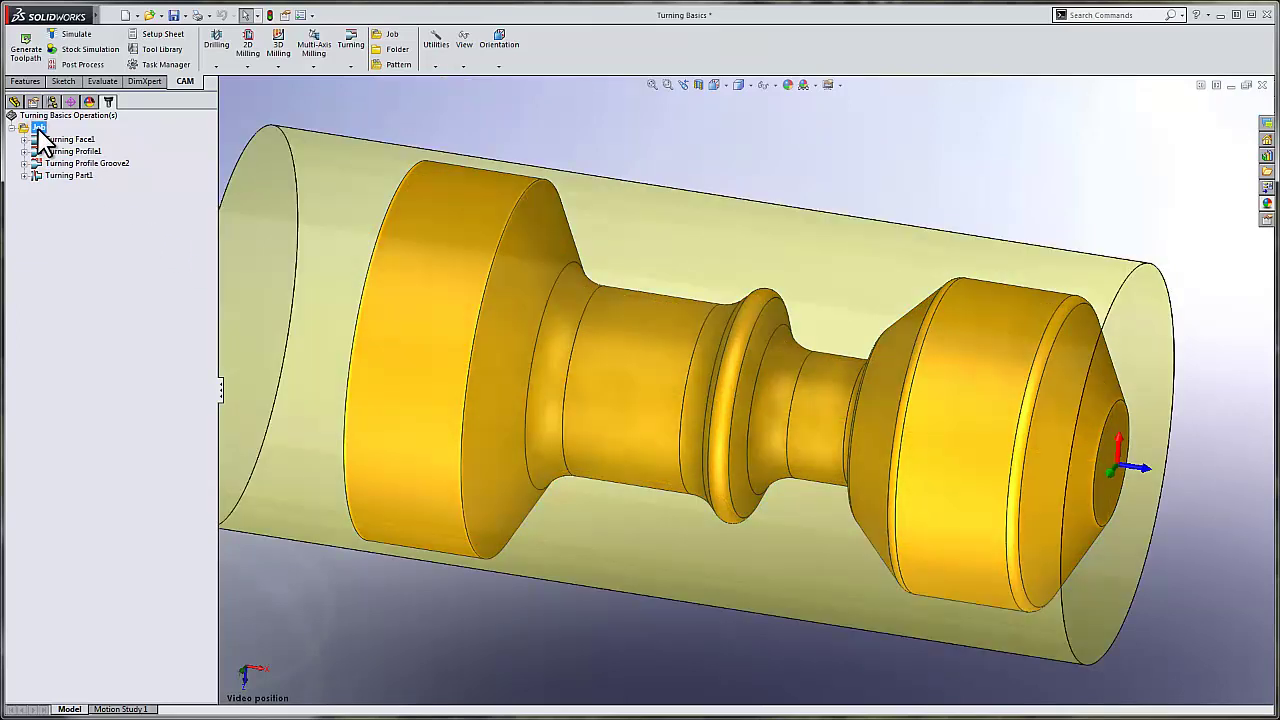
pyautogui.click(77, 49)
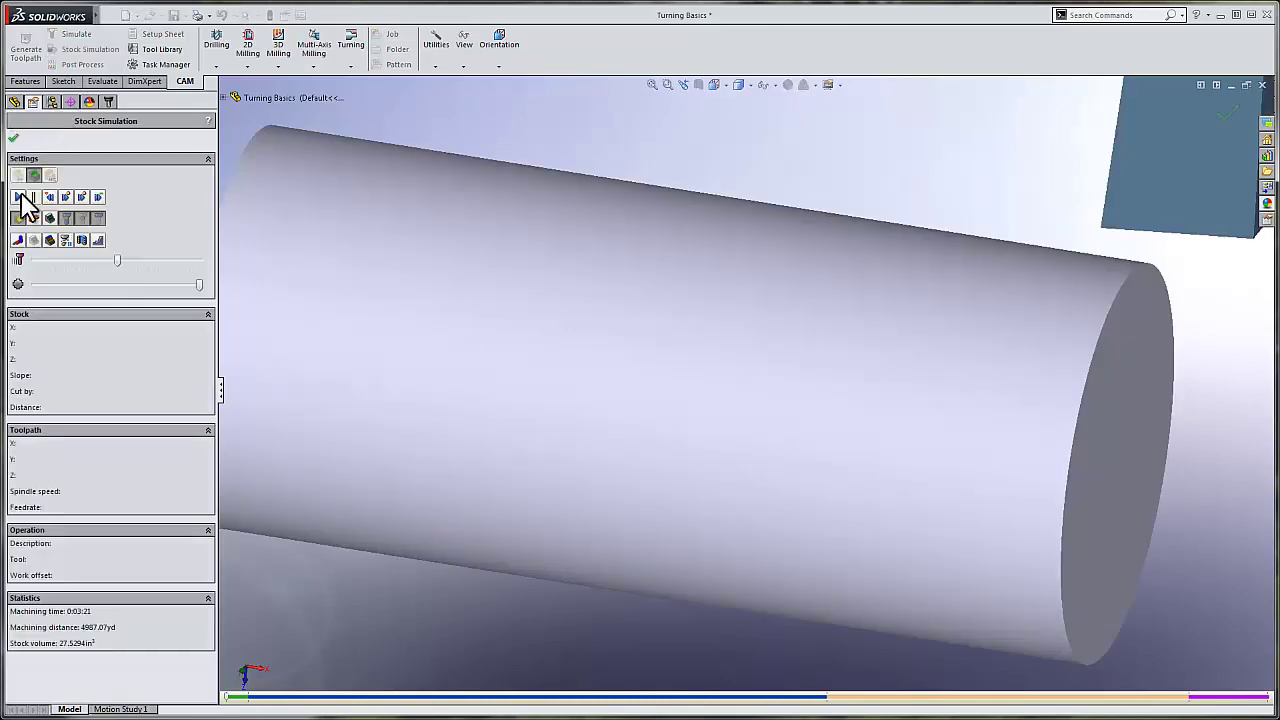
pyautogui.click(18, 198)
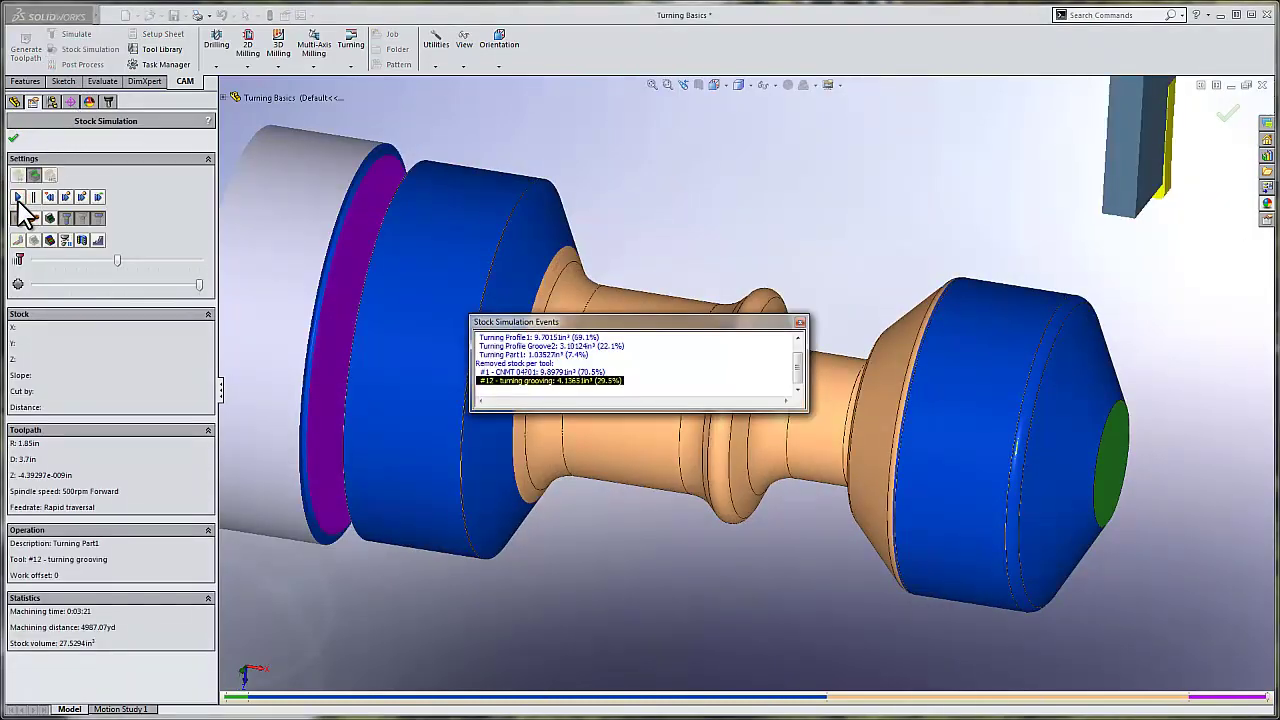
pyautogui.click(13, 138)
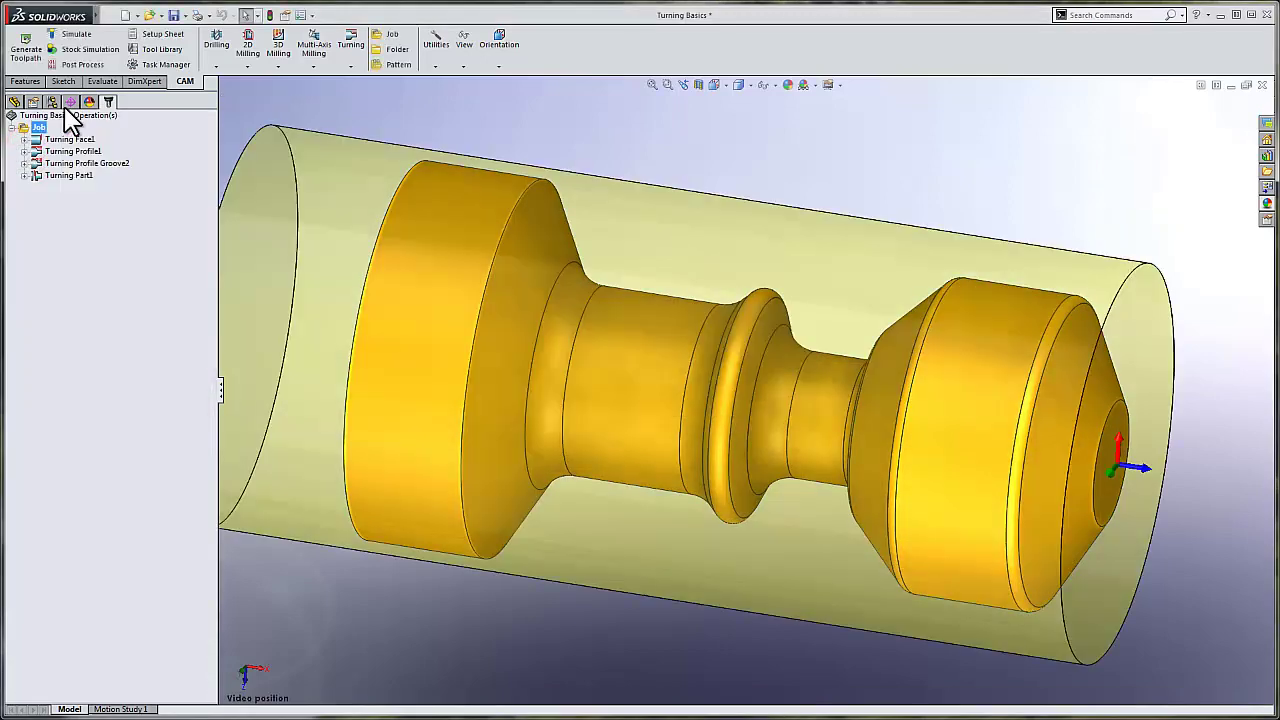
# Post the job with the Turning-filtered haas turning.cps configuration and save it as 1234.nc.
pyautogui.click(82, 64)
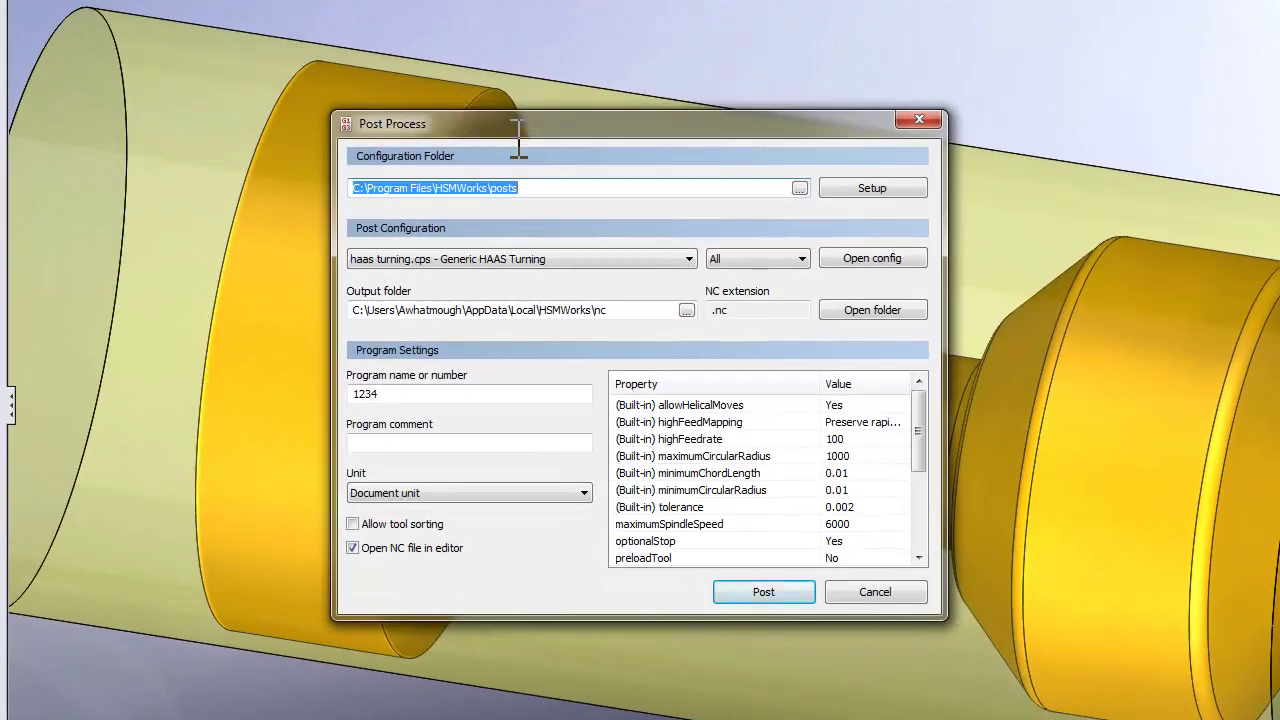
pyautogui.click(742, 258)
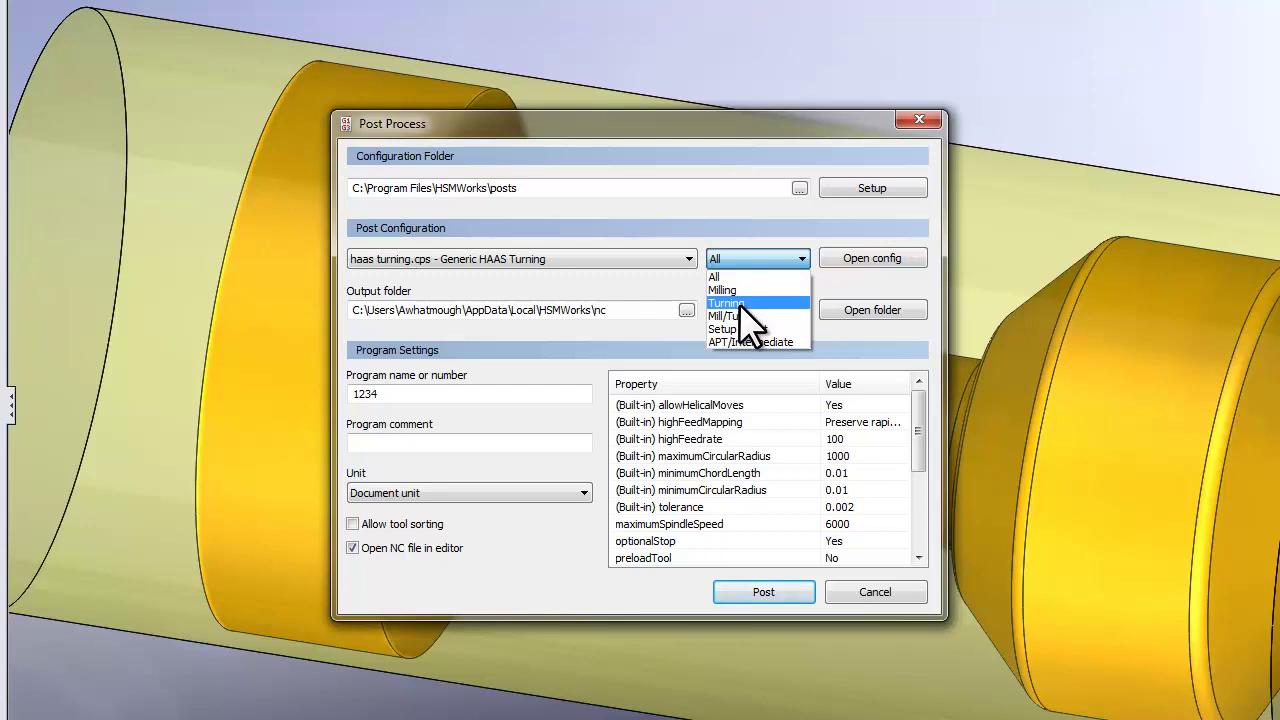
pyautogui.click(741, 304)
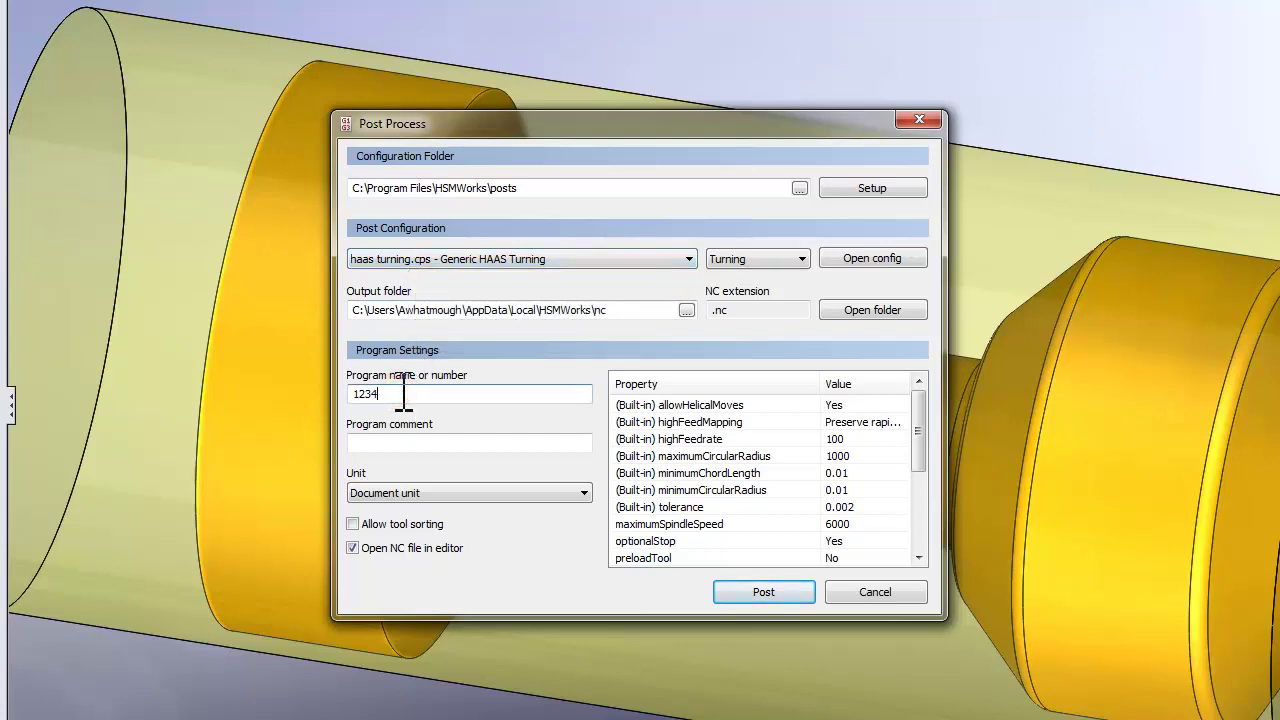
pyautogui.click(750, 592)
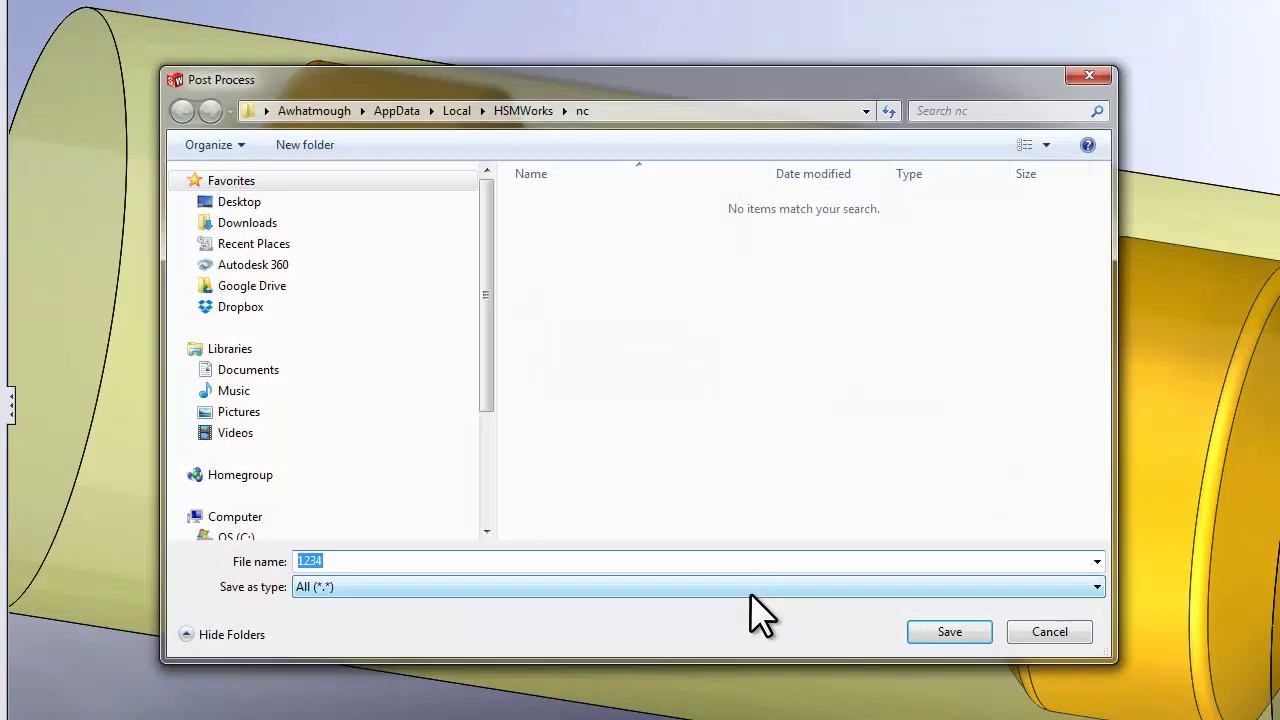
pyautogui.click(945, 633)
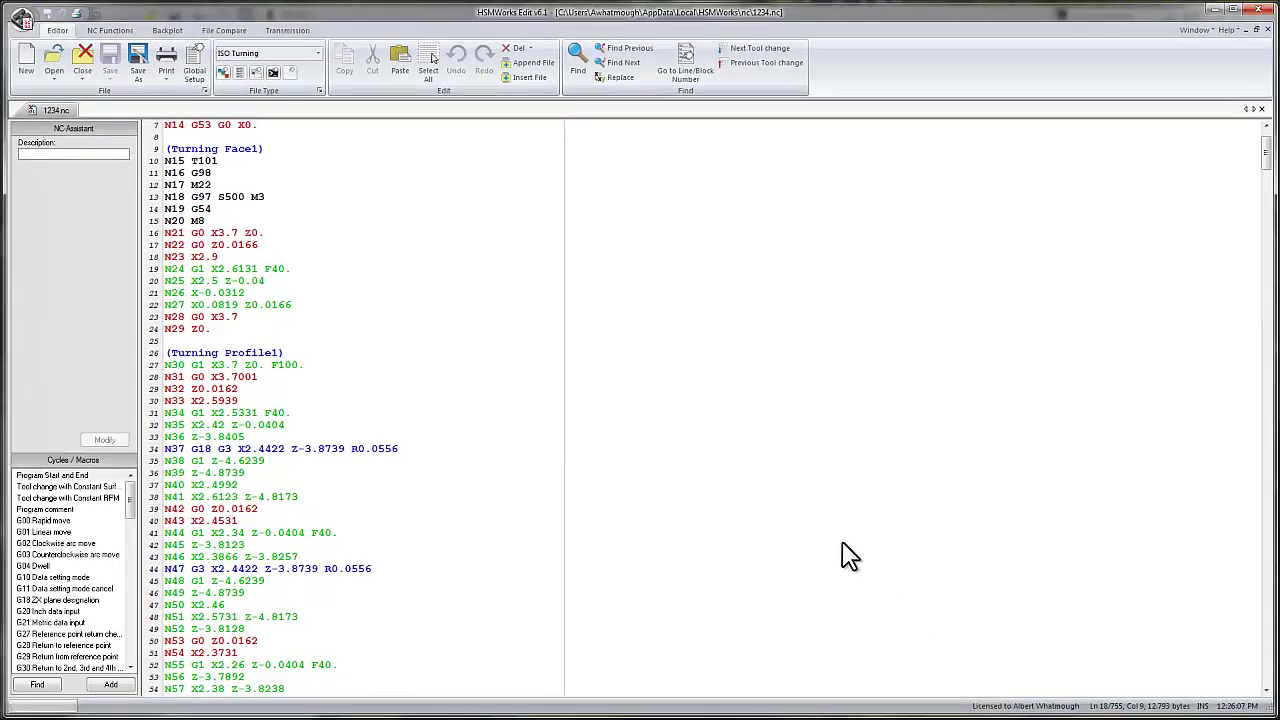
# Backplot 1234.nc beside its code and inspect the N25 X2.5 Z-0.04 move.
pyautogui.click(168, 31)
pyautogui.click(32, 62)
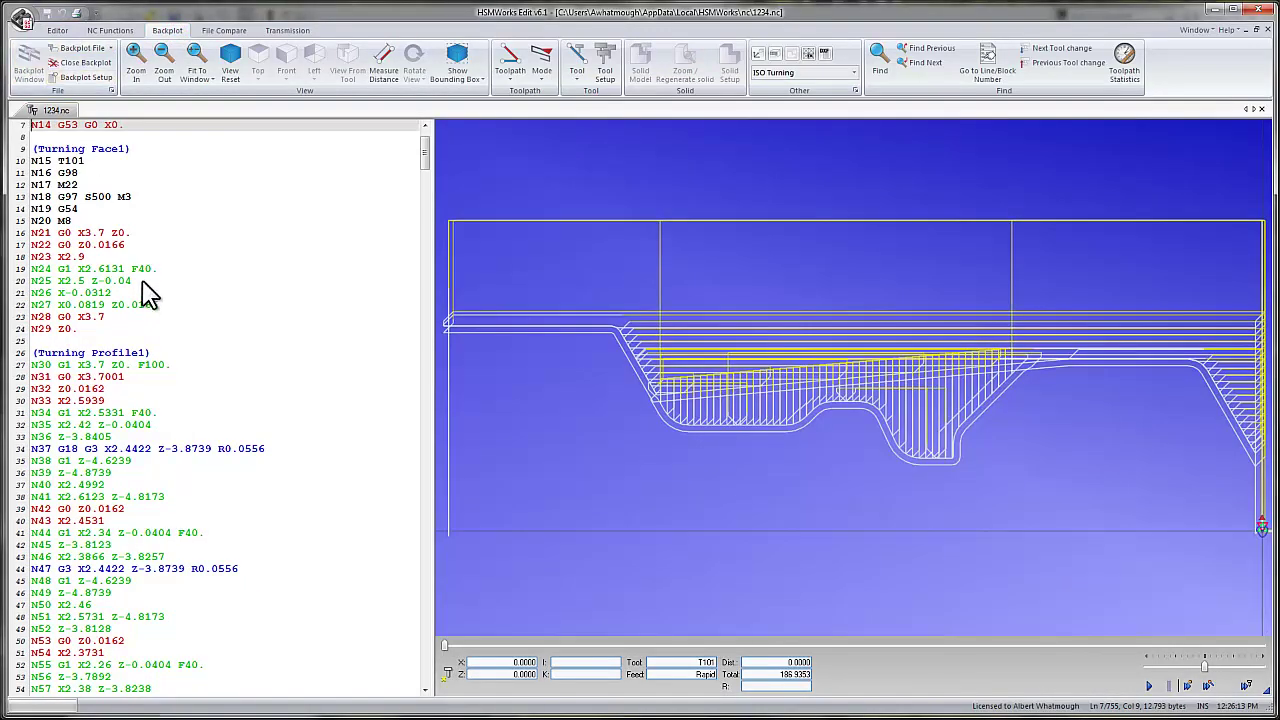
pyautogui.click(143, 283)
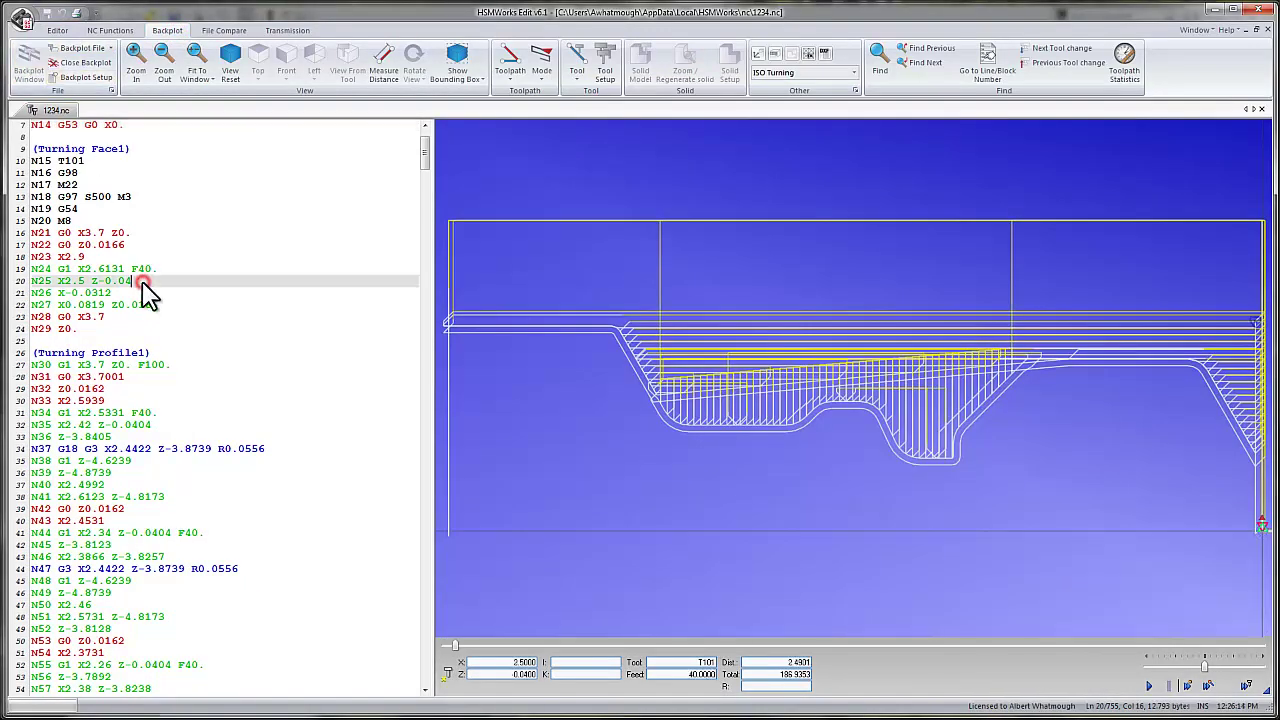